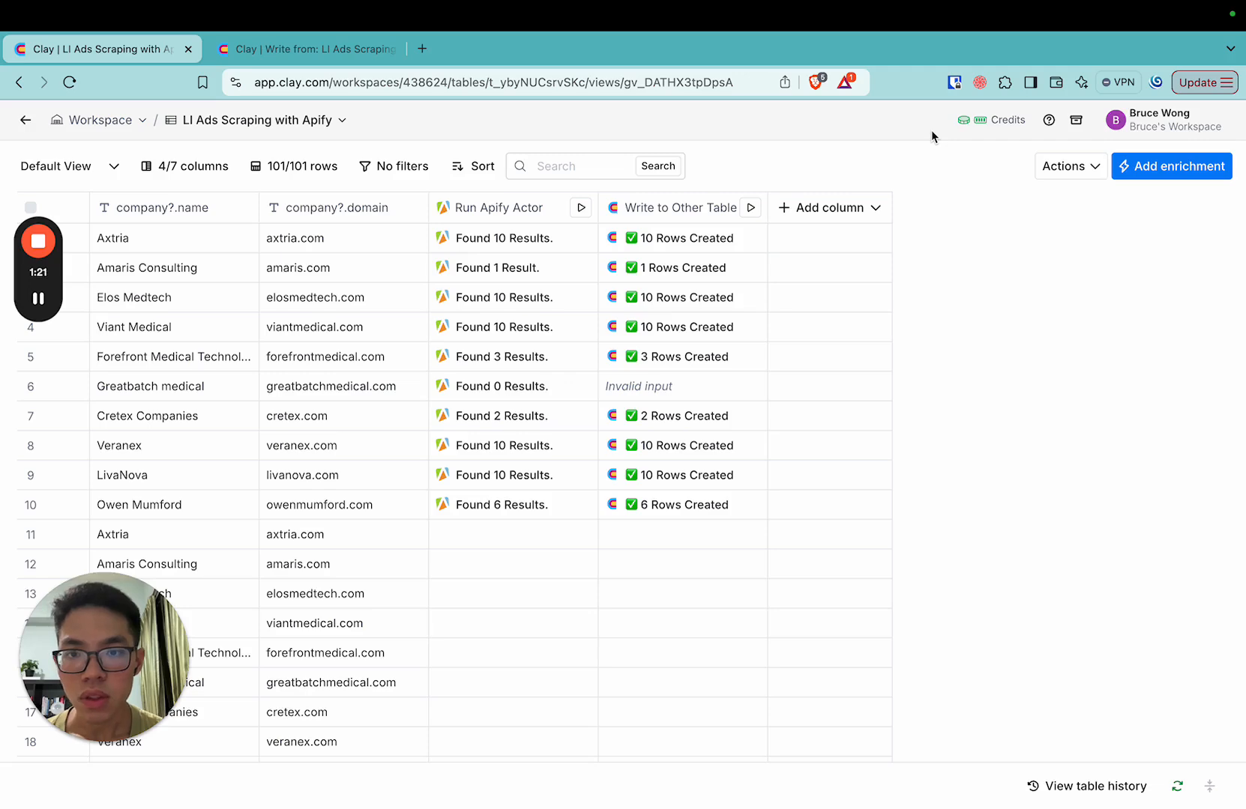
Switch to the Apify console and browse the Marketplace actors in the Lead generation and Social media categories.
{"action": "key", "text": "ctrl+Right"}
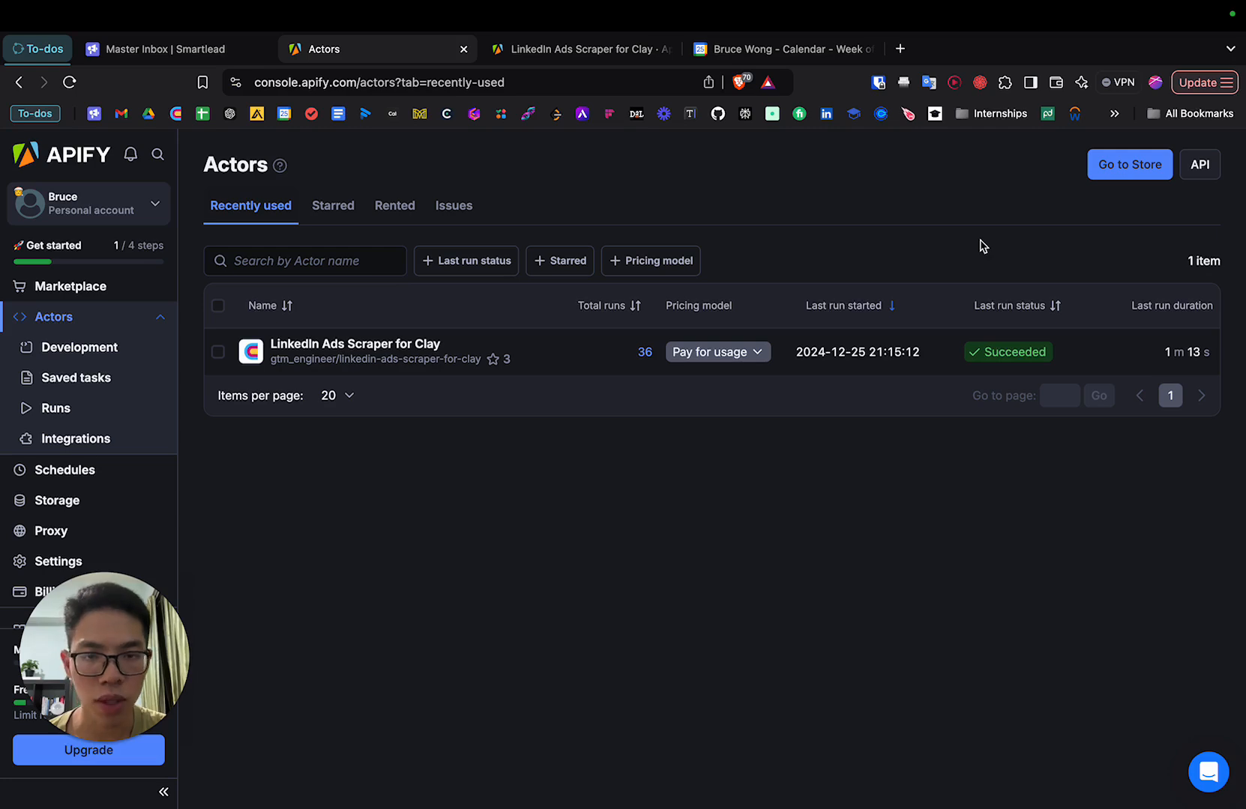
{"action": "left_click", "coordinate": [96, 282]}
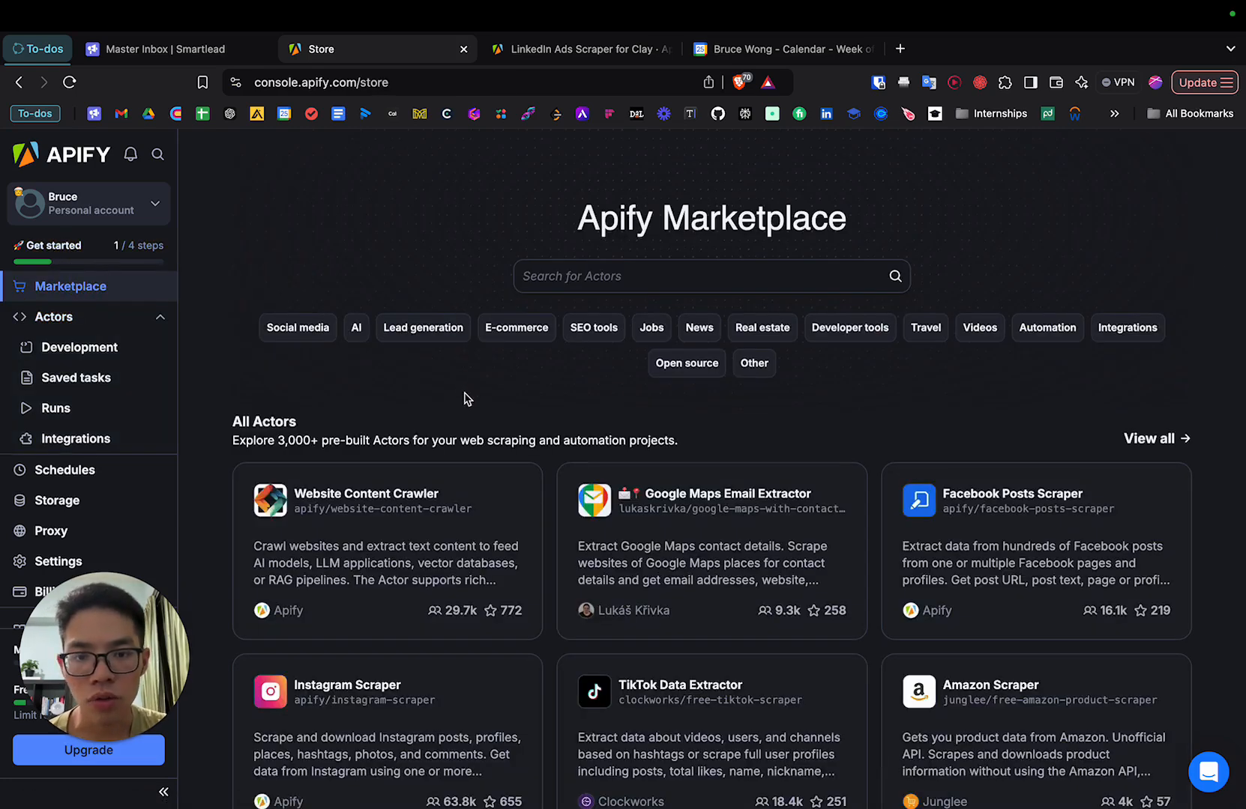
{"action": "left_click", "coordinate": [423, 330]}
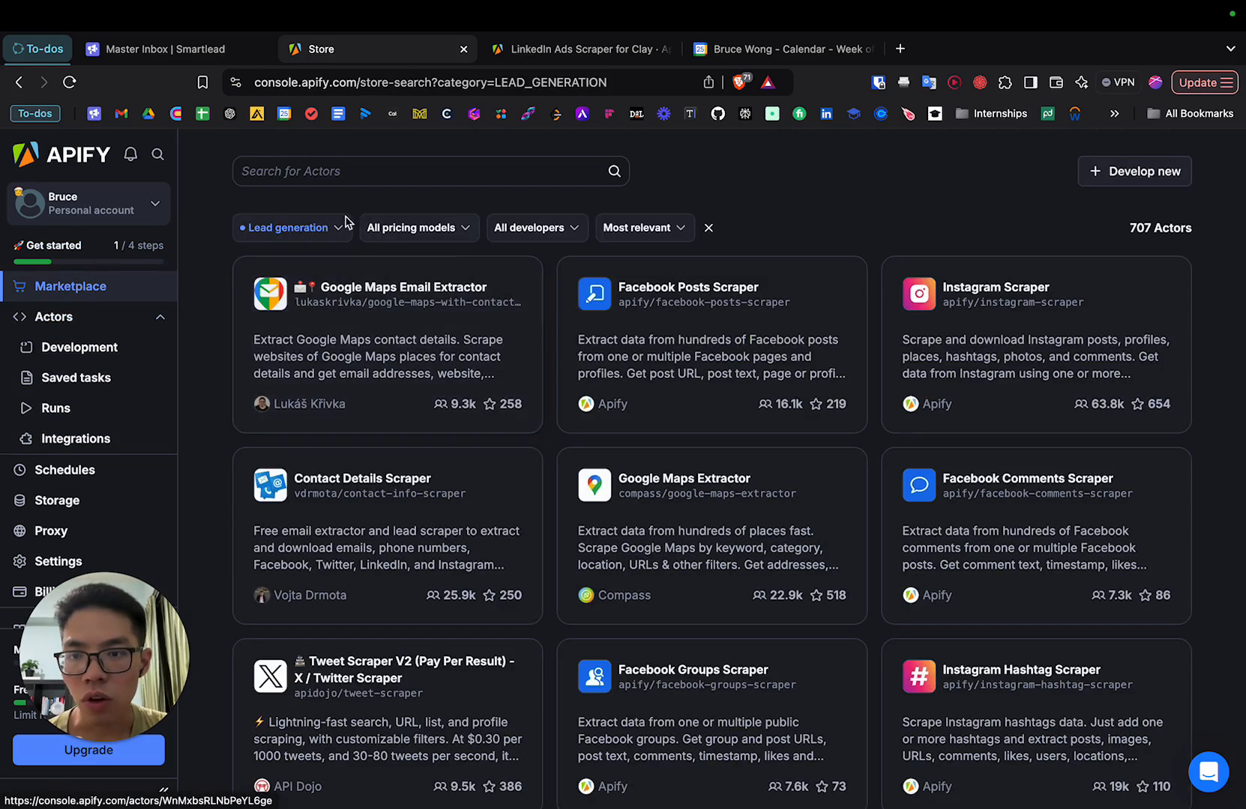
{"action": "left_click", "coordinate": [289, 235]}
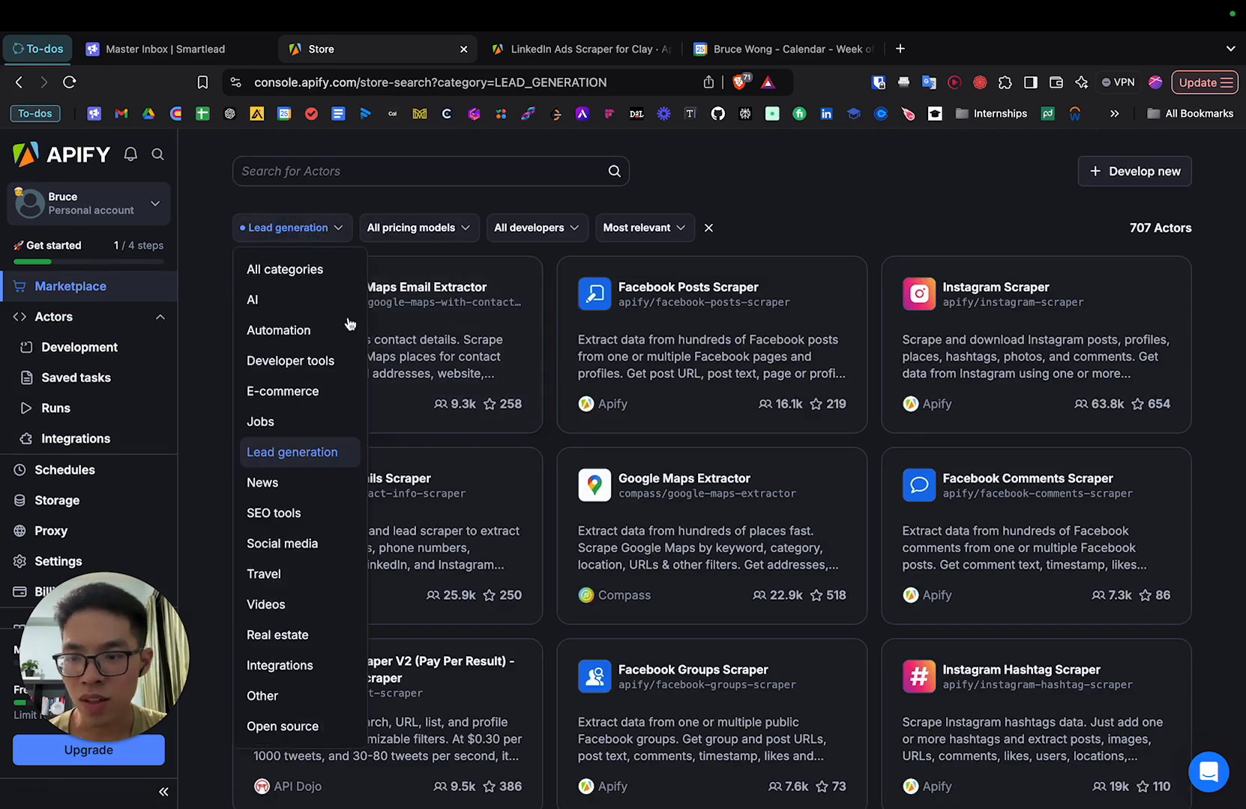
{"action": "left_click", "coordinate": [282, 277]}
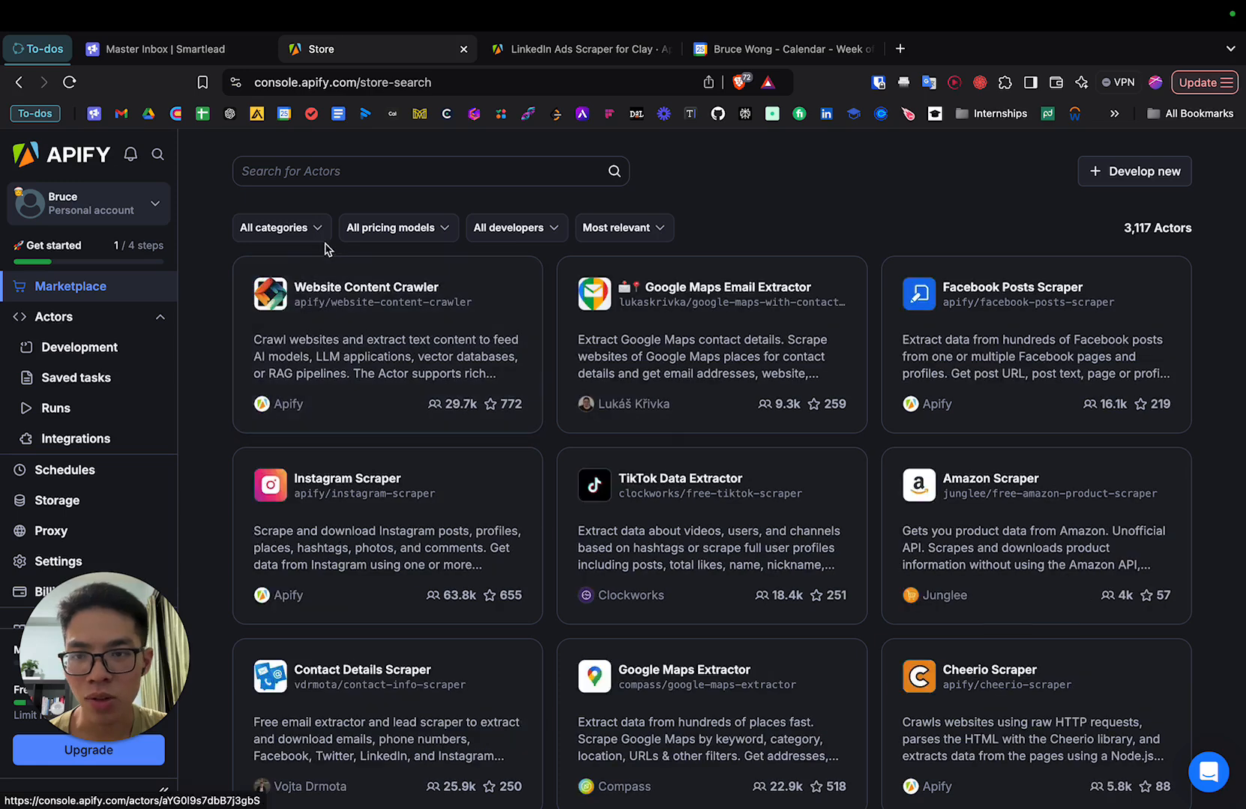
{"action": "left_click", "coordinate": [319, 230]}
{"action": "left_click", "coordinate": [308, 541]}
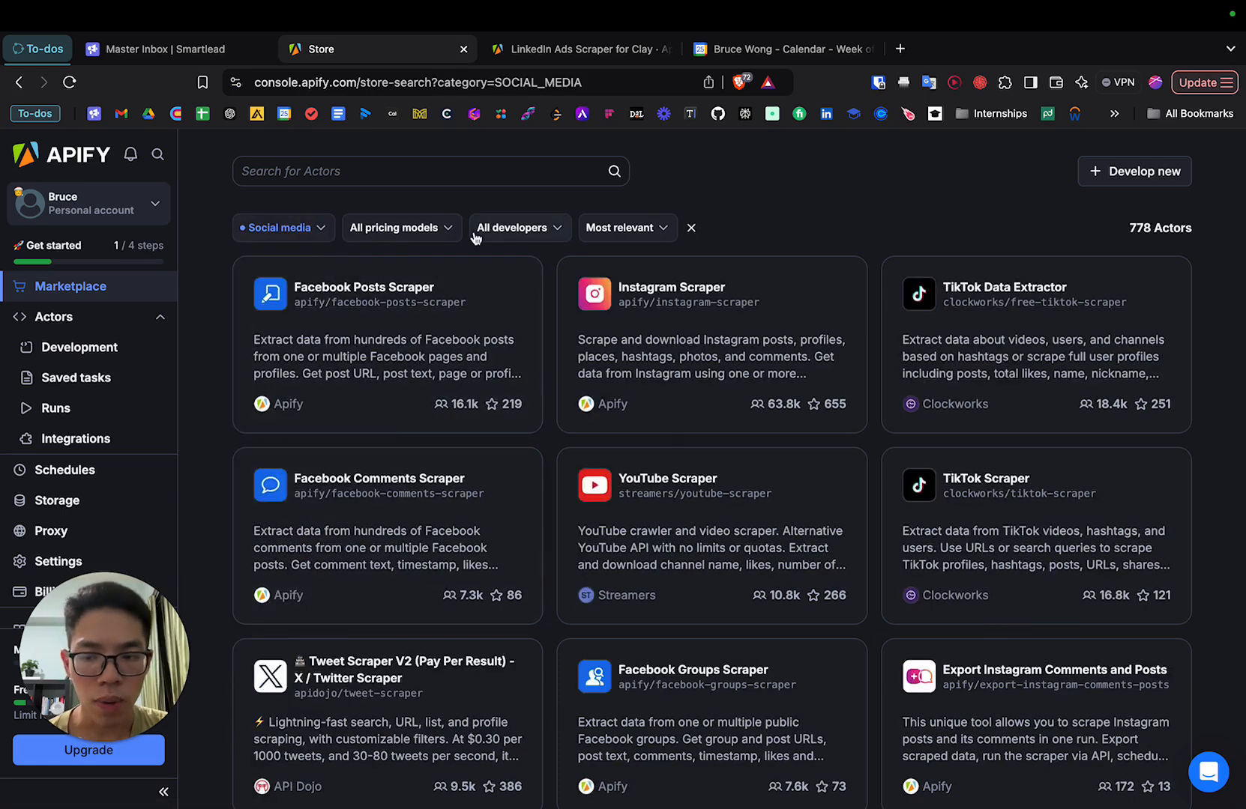
Search the Marketplace for "linkedin ads" across all categories and open the LinkedIn Ads Scraper for Clay actor.
{"action": "left_click", "coordinate": [337, 170]}
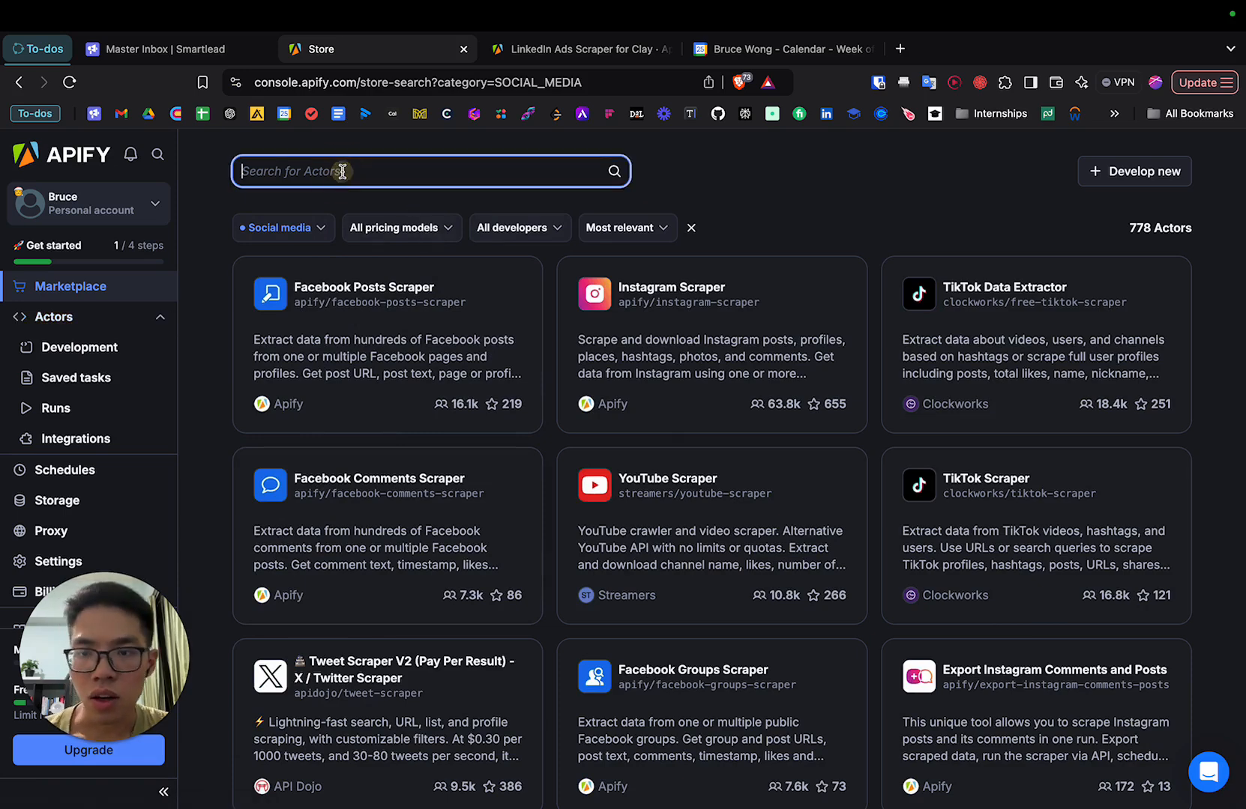
{"action": "type", "text": "linkedin ads"}
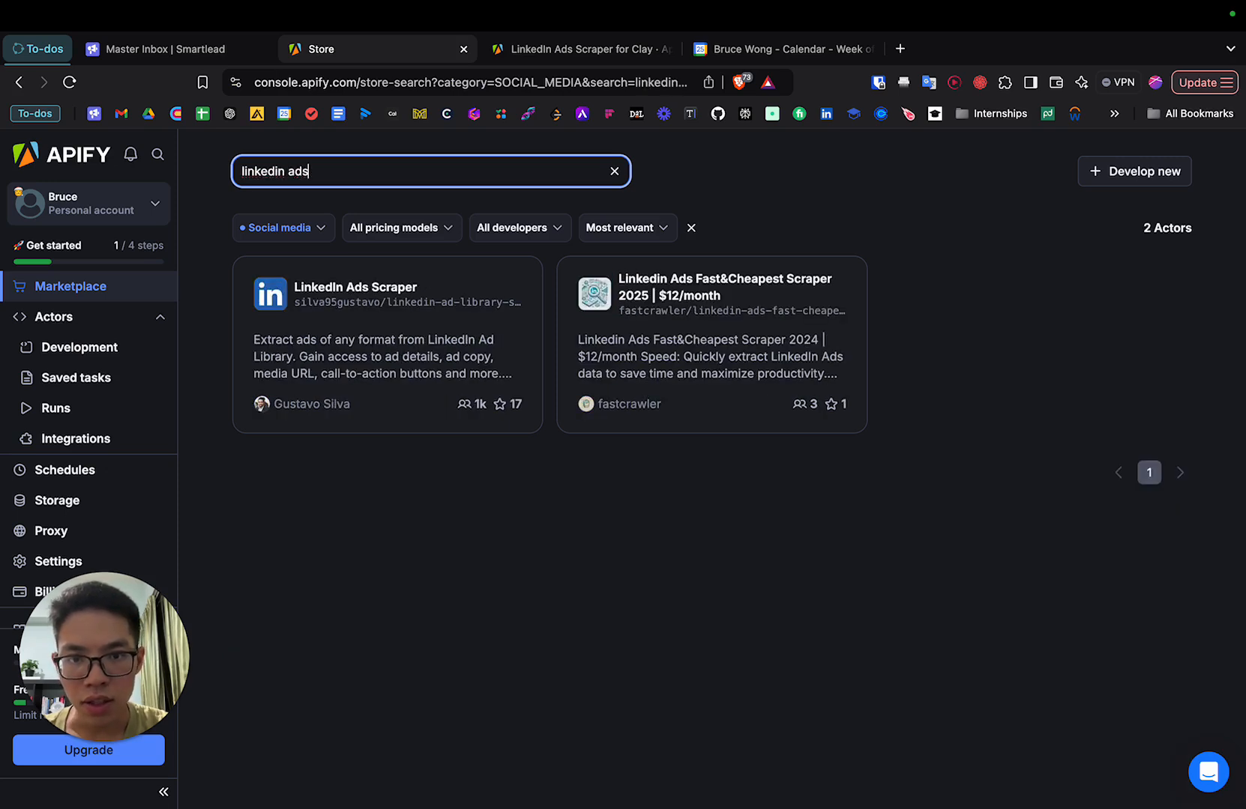
{"action": "left_click", "coordinate": [319, 228]}
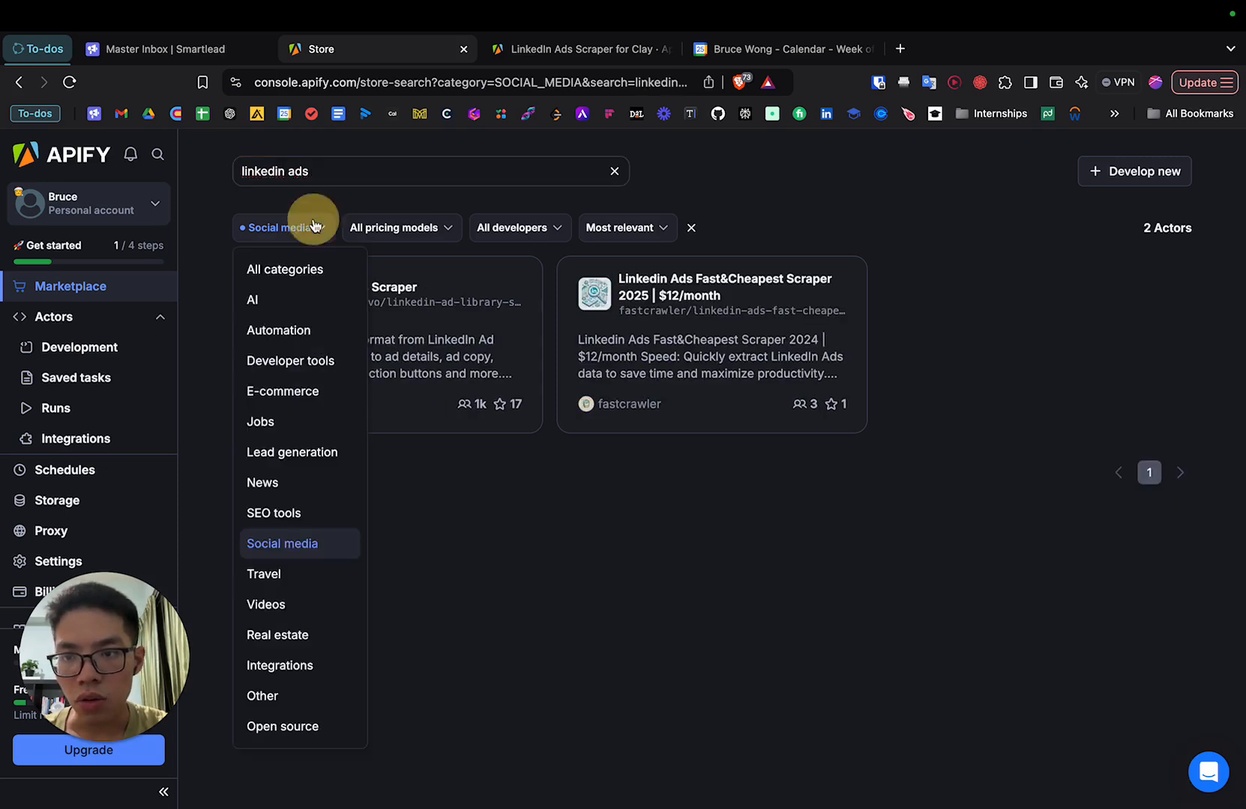
{"action": "left_click", "coordinate": [304, 269]}
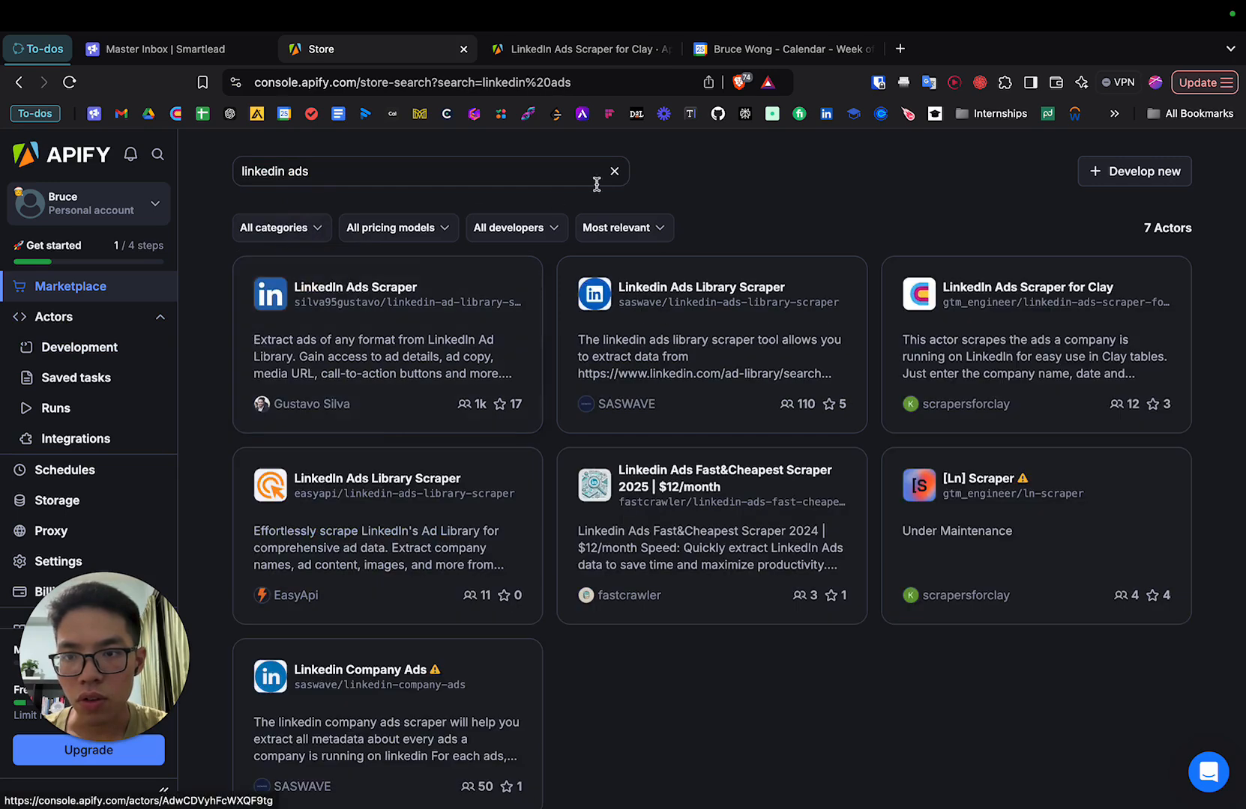
{"action": "left_click", "coordinate": [989, 322]}
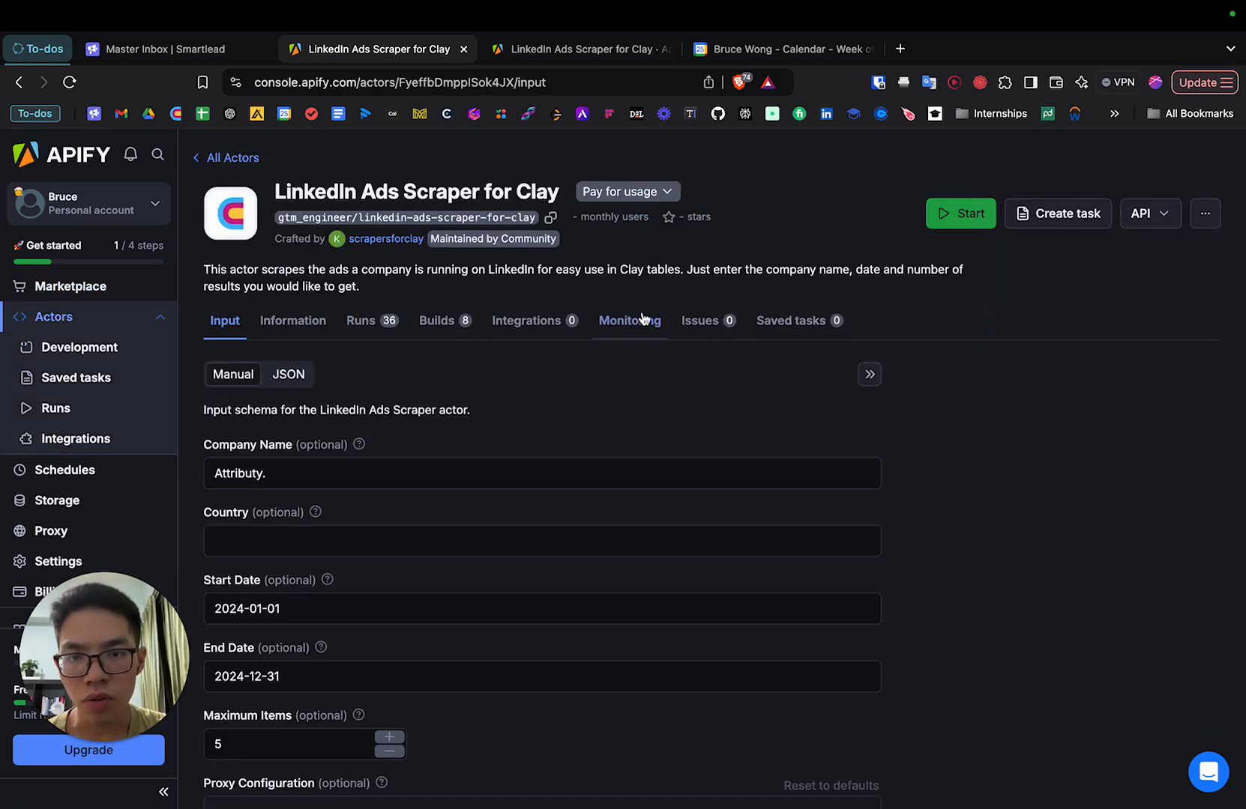
Open LinkedIn Ads Scraper for Clay from the recently used actors and view its input schema.
{"action": "left_click", "coordinate": [57, 318]}
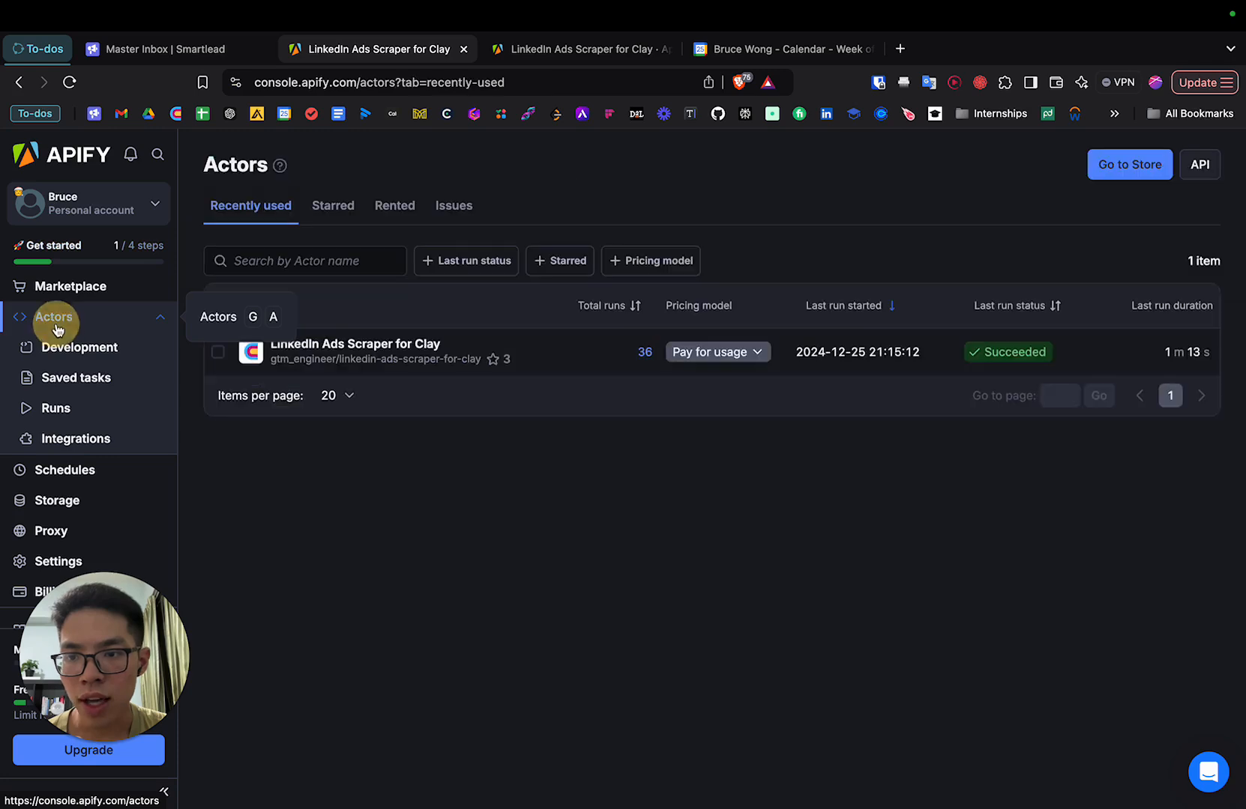
{"action": "left_click", "coordinate": [367, 346]}
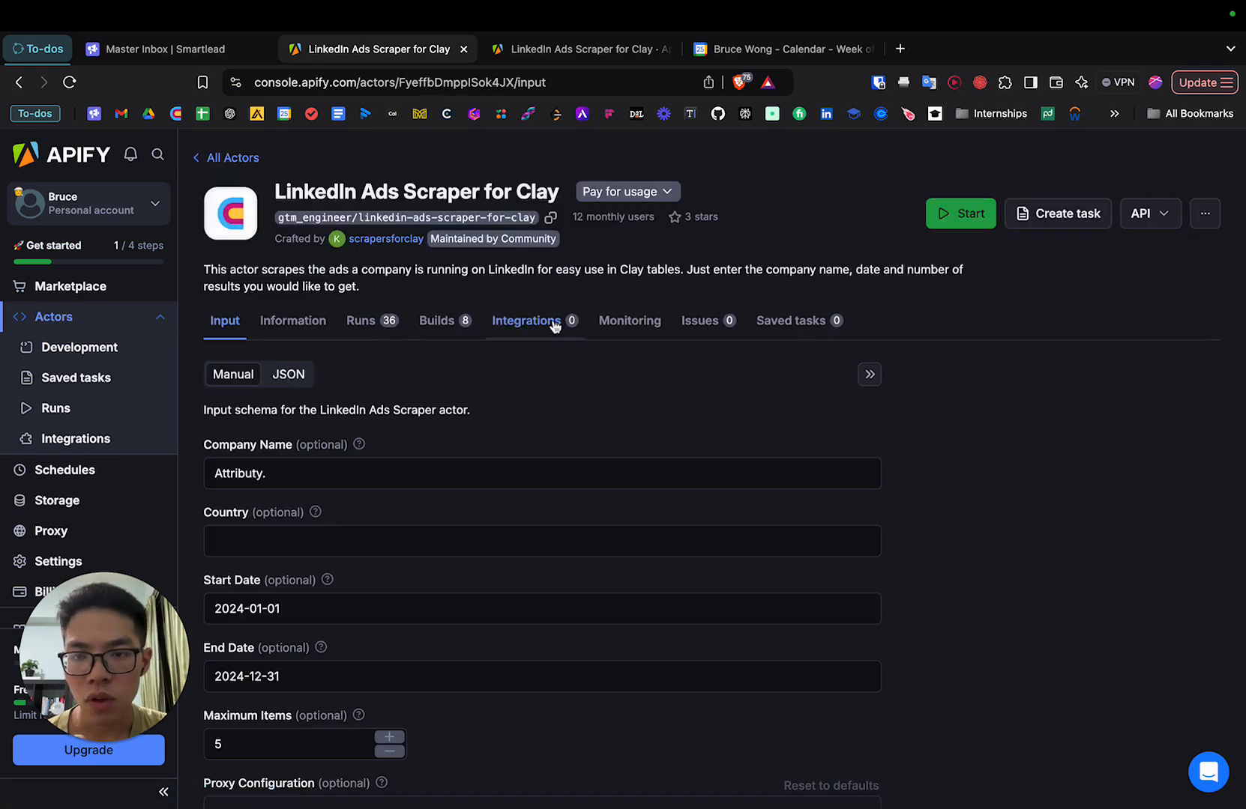
{"action": "key", "text": "ctrl+Left"}
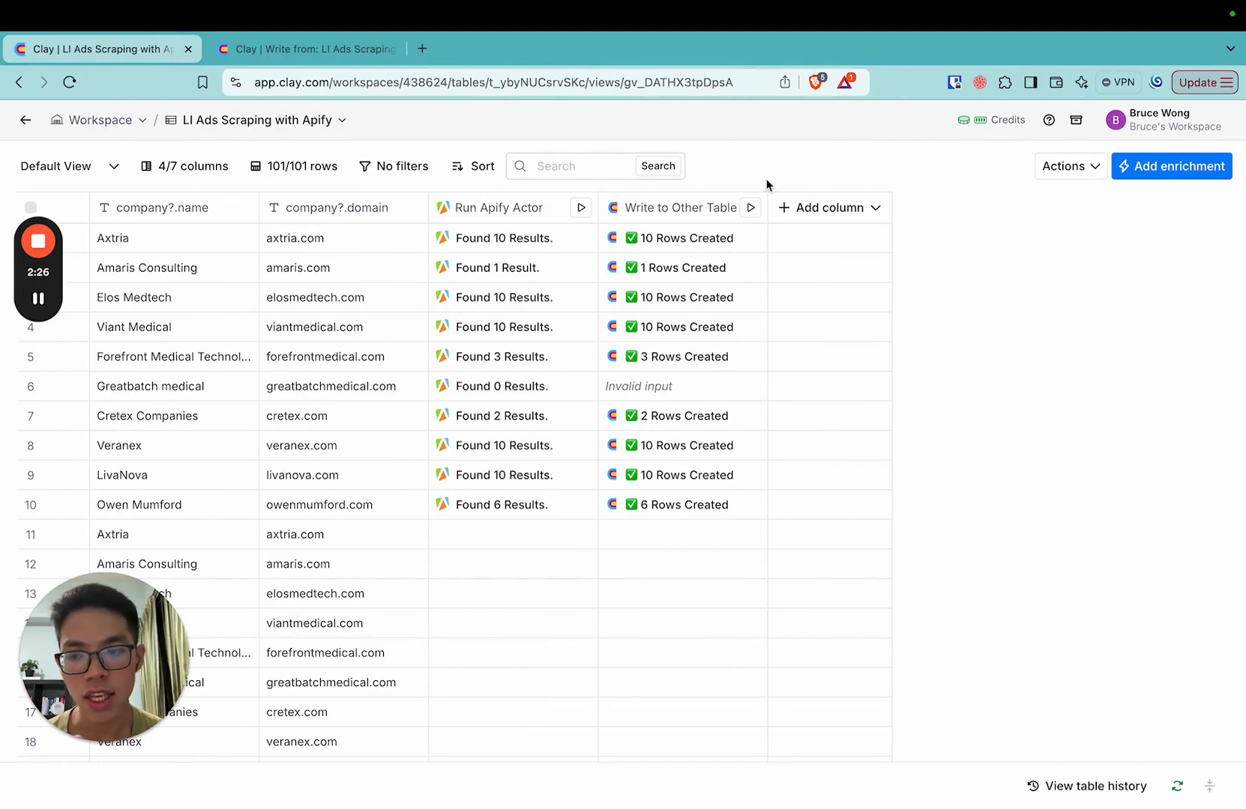
{"action": "key", "text": "ctrl+Right"}
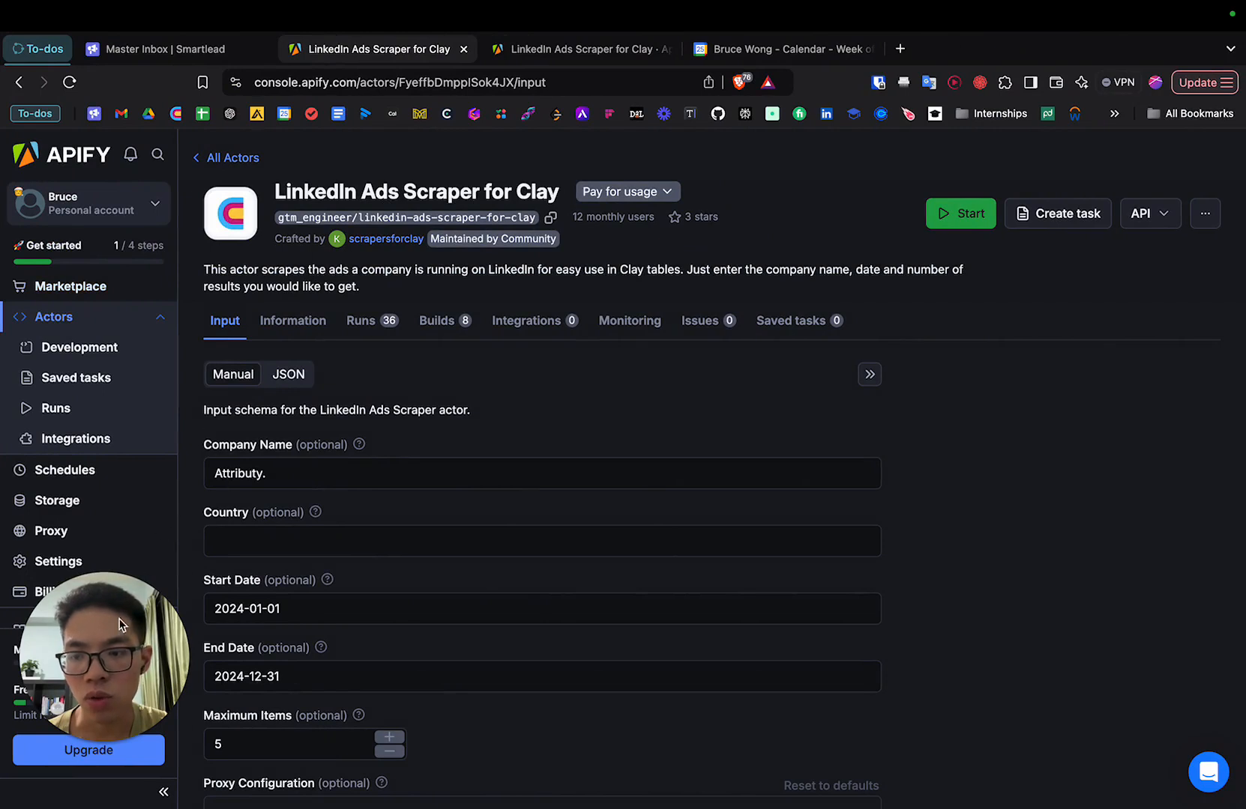
Open the Apify account settings.
{"action": "left_click", "coordinate": [150, 205]}
{"action": "left_click", "coordinate": [378, 145]}
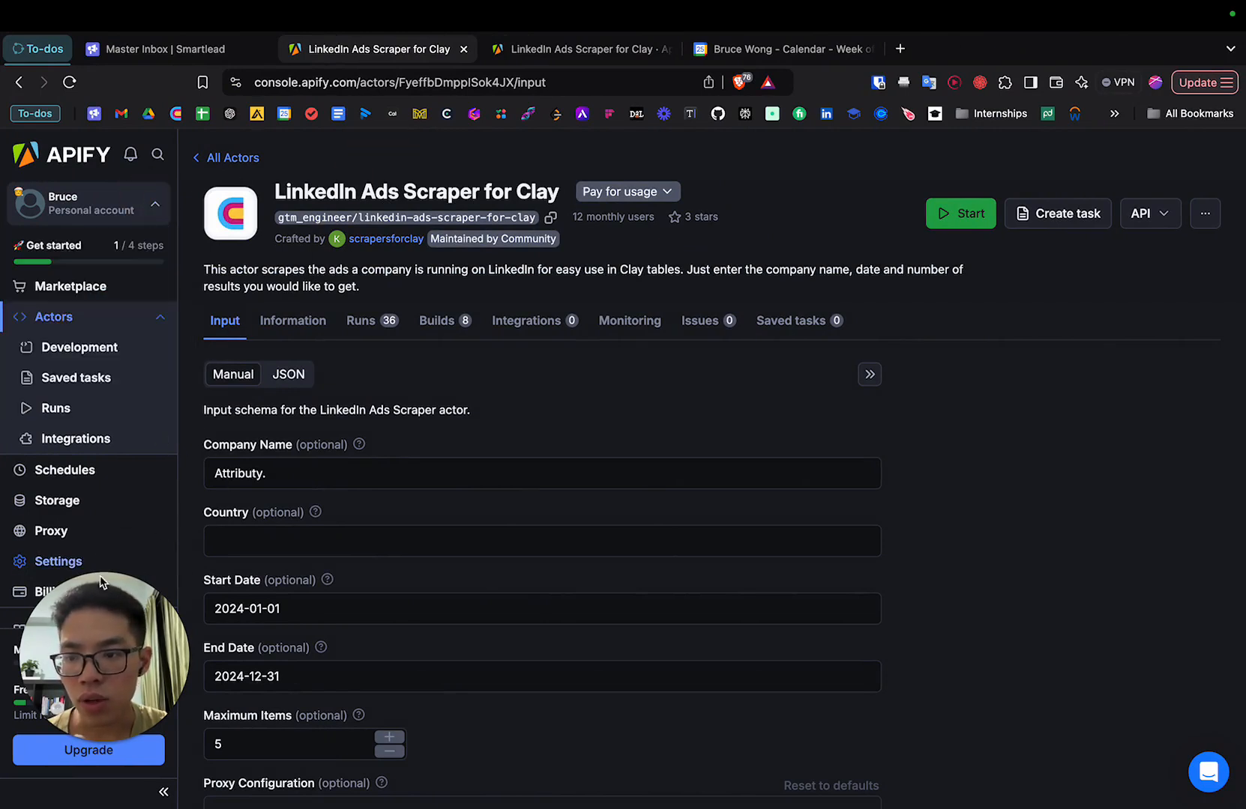
{"action": "left_click", "coordinate": [58, 567]}
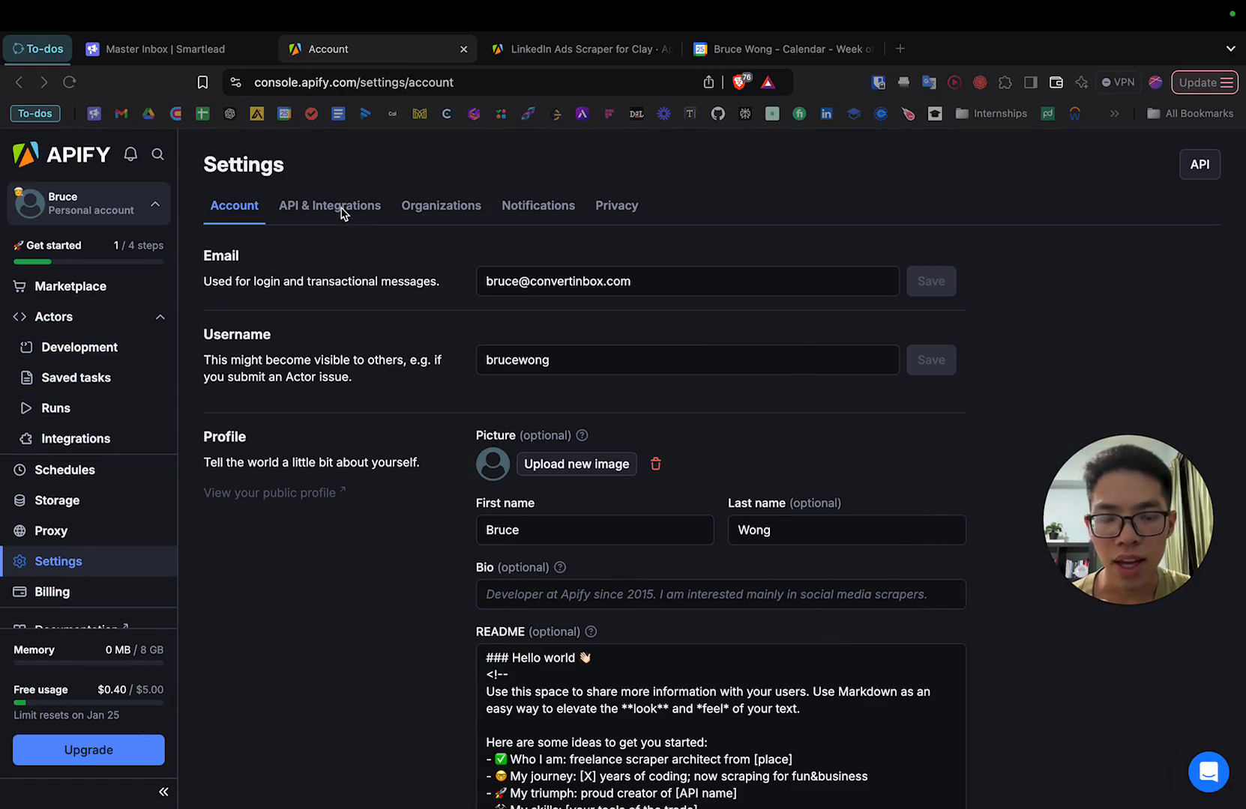
Switch to the Clay table, search the enrichments for "apify actor" and open a new Run Apify Actor enrichment.
{"action": "key", "text": "ctrl+Left"}
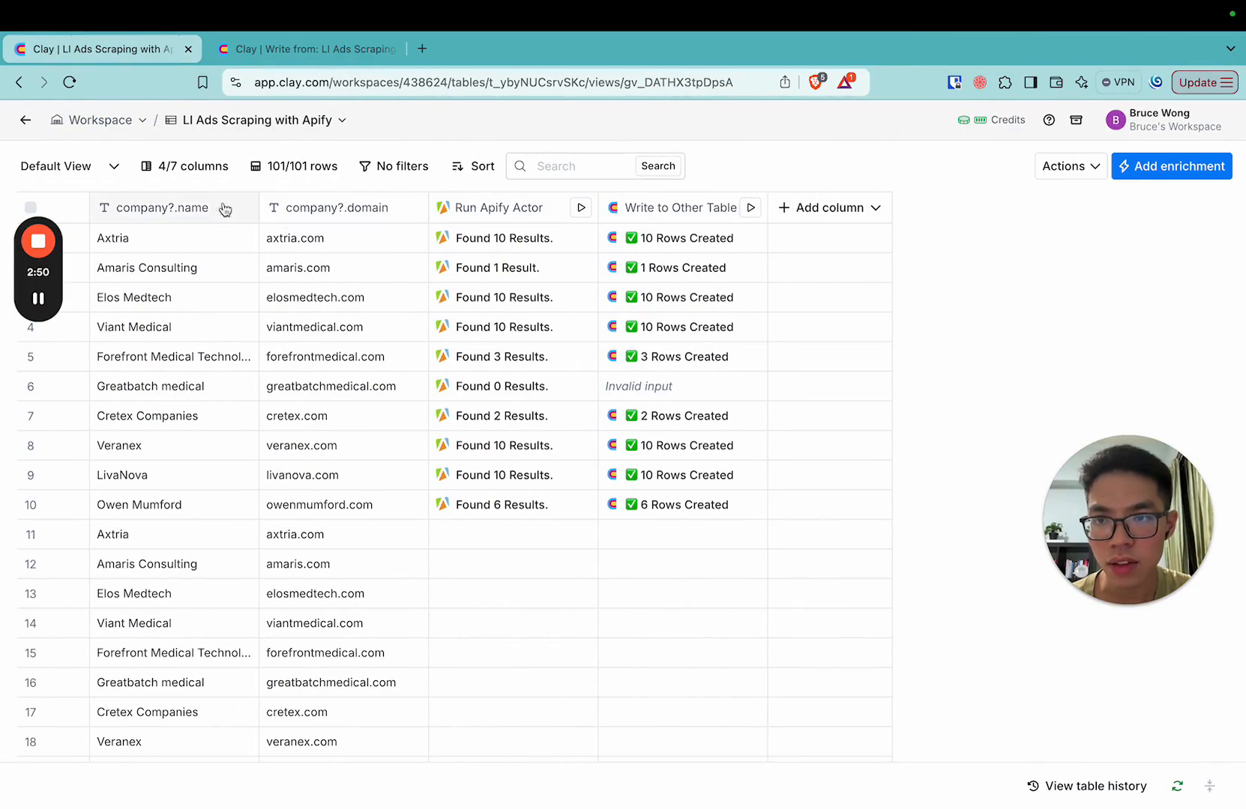
{"action": "left_click", "coordinate": [1209, 170]}
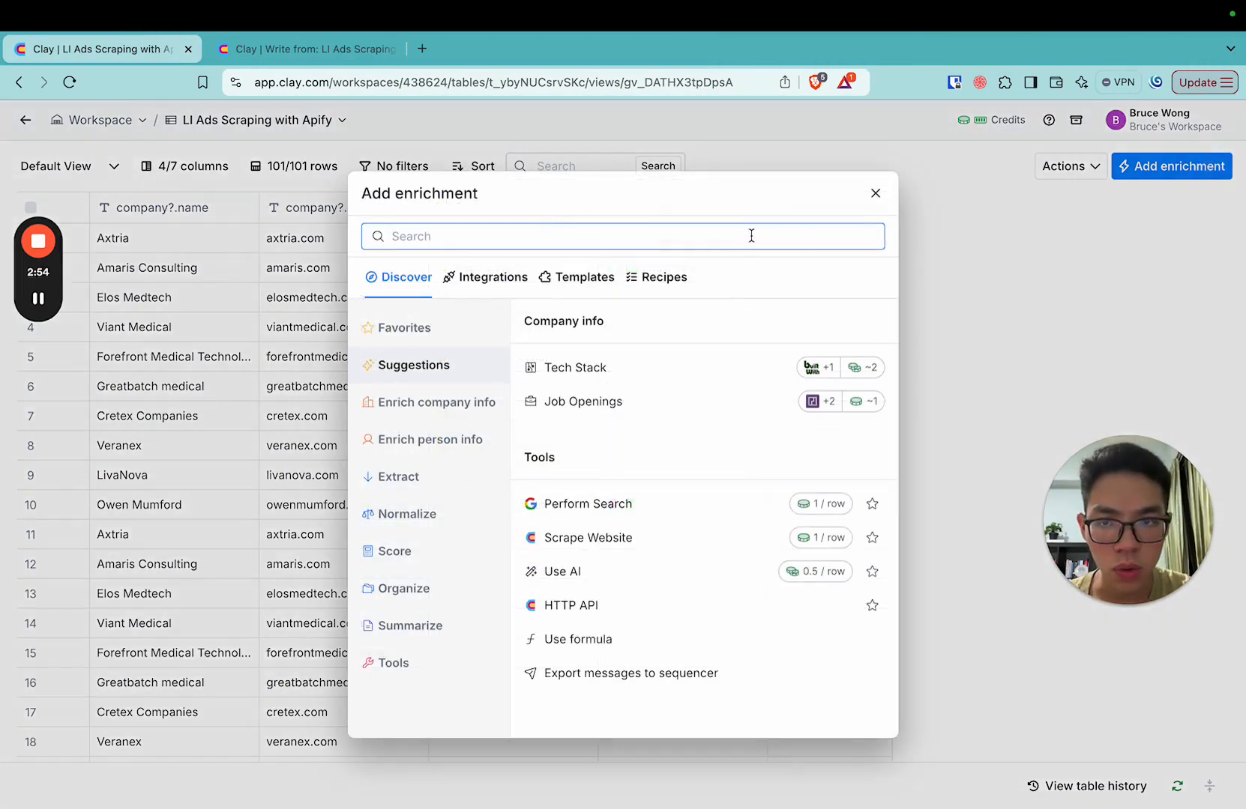
{"action": "type", "text": "apify actor"}
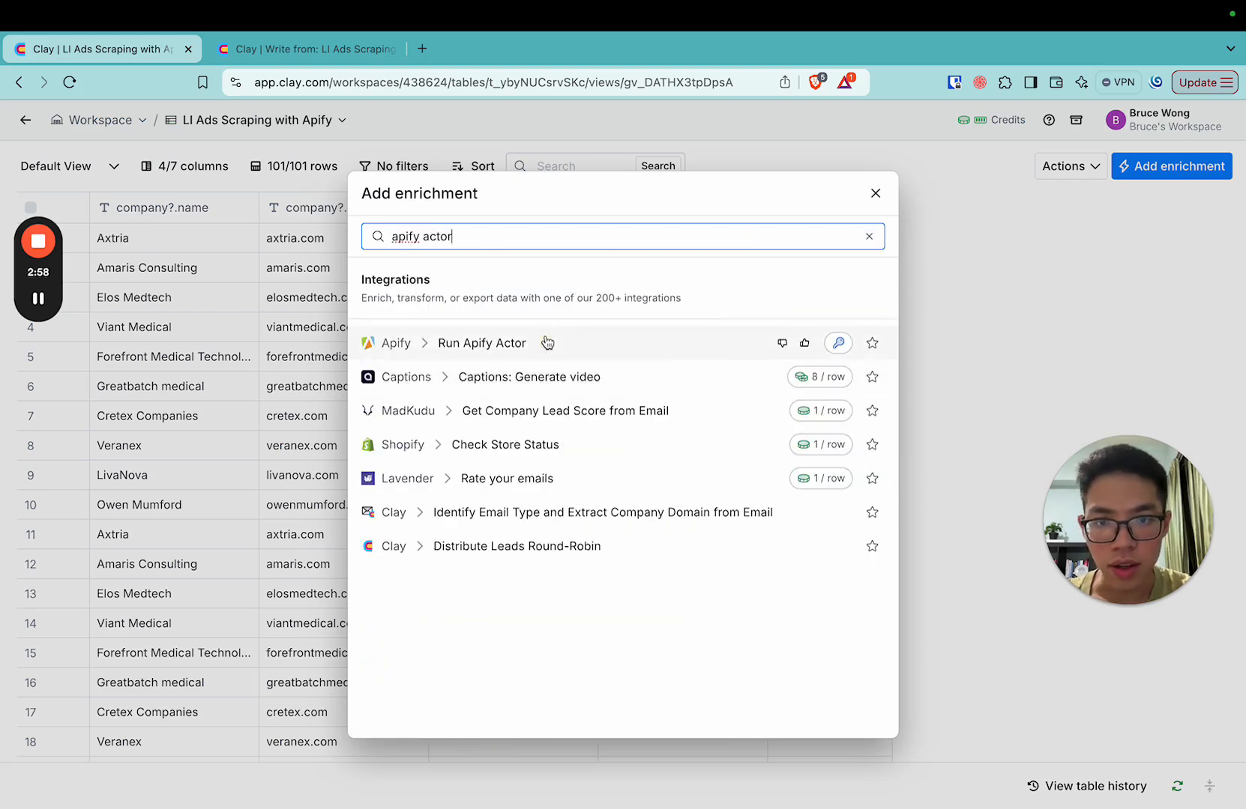
{"action": "left_click", "coordinate": [548, 340]}
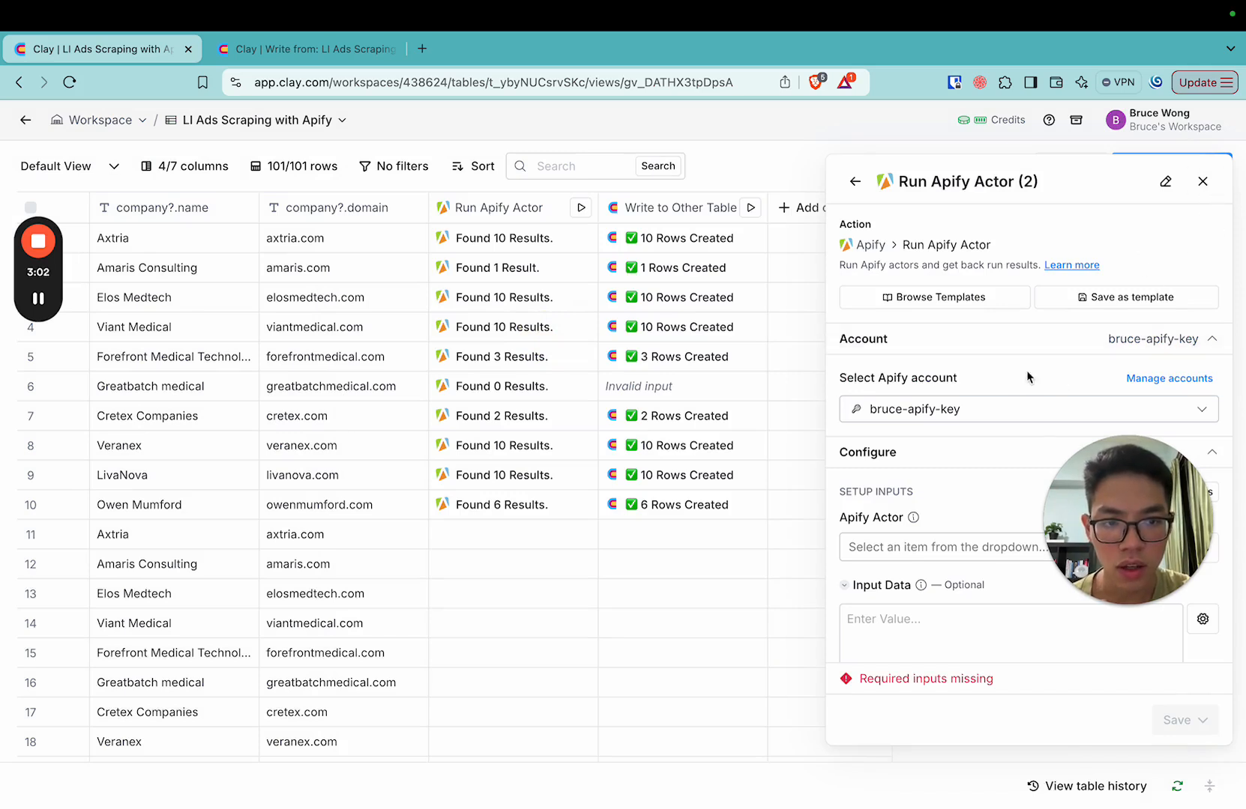
Look through the Apify account and Apify Actor choices of the new enrichment, and close it without saving.
{"action": "left_click", "coordinate": [989, 410]}
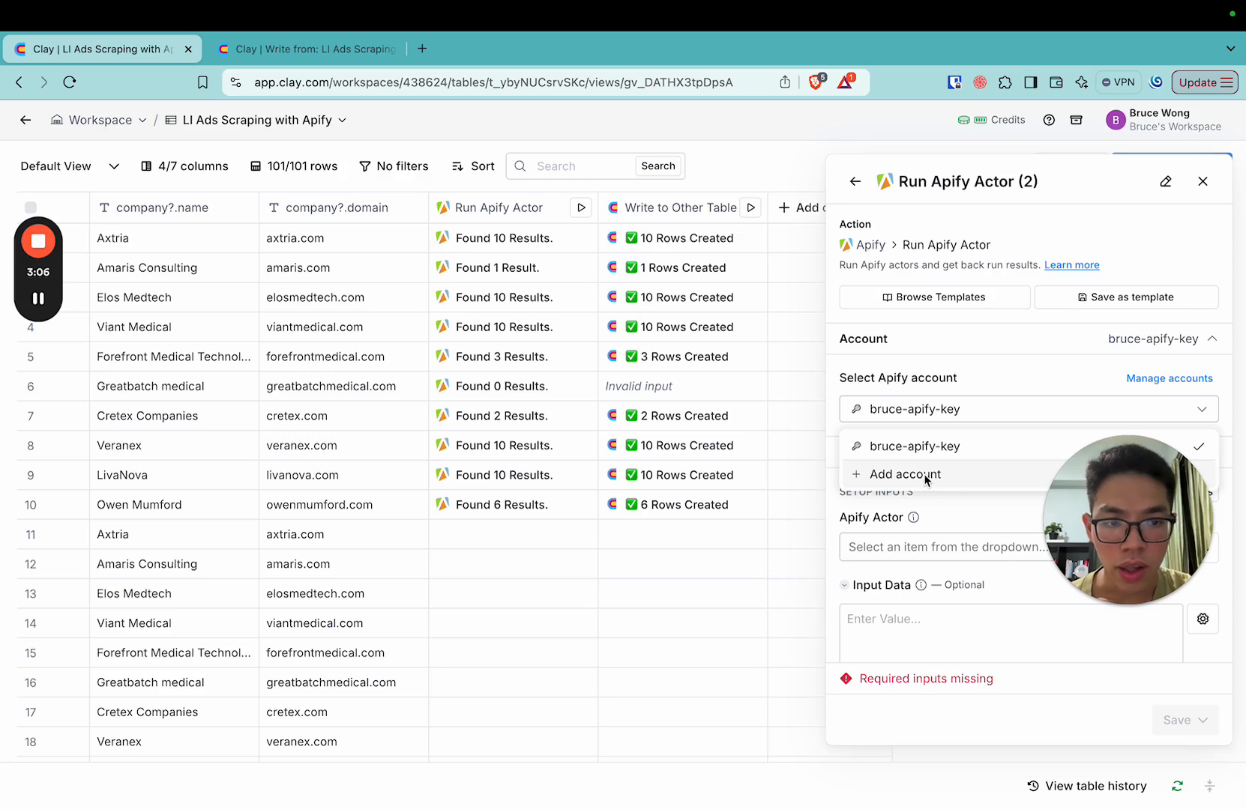
{"action": "left_click", "coordinate": [933, 517]}
{"action": "left_click", "coordinate": [957, 546]}
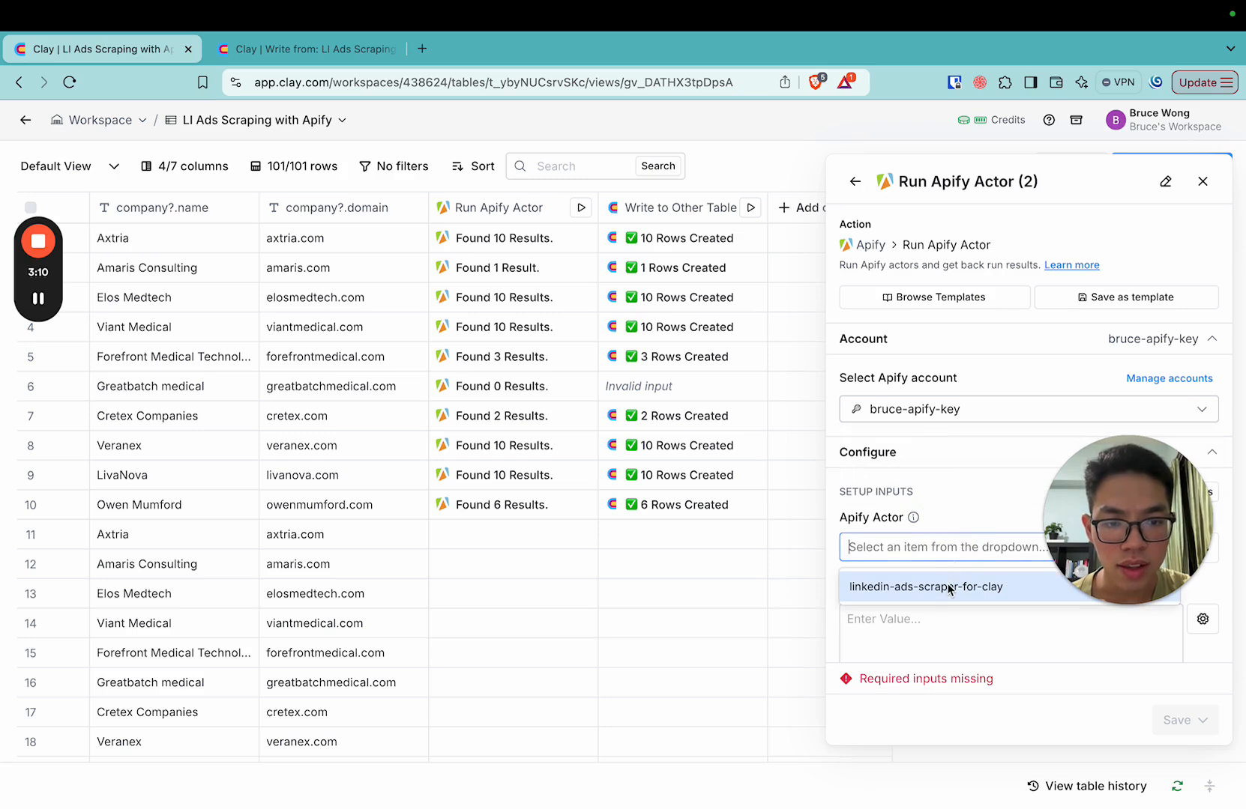
{"action": "left_click", "coordinate": [983, 490]}
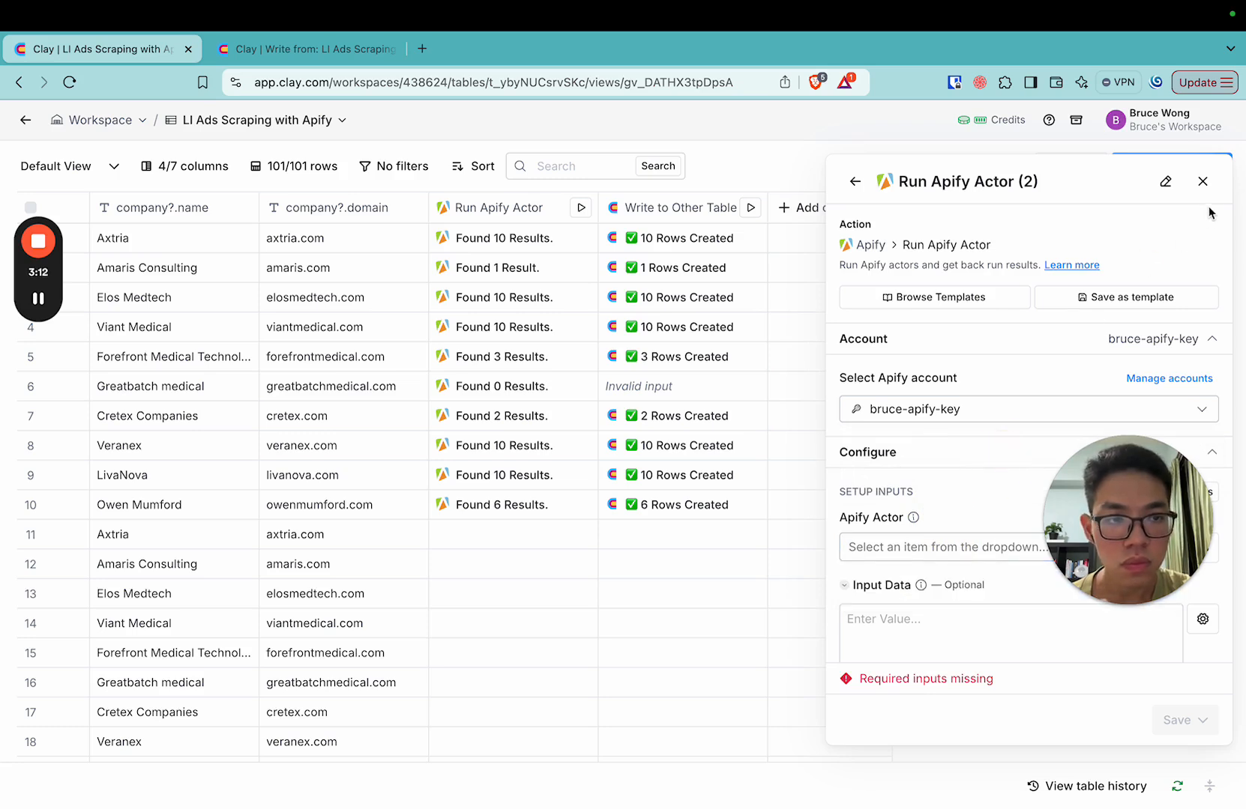
{"action": "left_click", "coordinate": [1204, 187]}
Open the configuration of the existing Run Apify Actor column and examine its Input Data JSON.
{"action": "left_click", "coordinate": [499, 207]}
{"action": "left_click", "coordinate": [513, 279]}
{"action": "scroll", "coordinate": [884, 408], "scroll_direction": "down", "scroll_amount": 4}
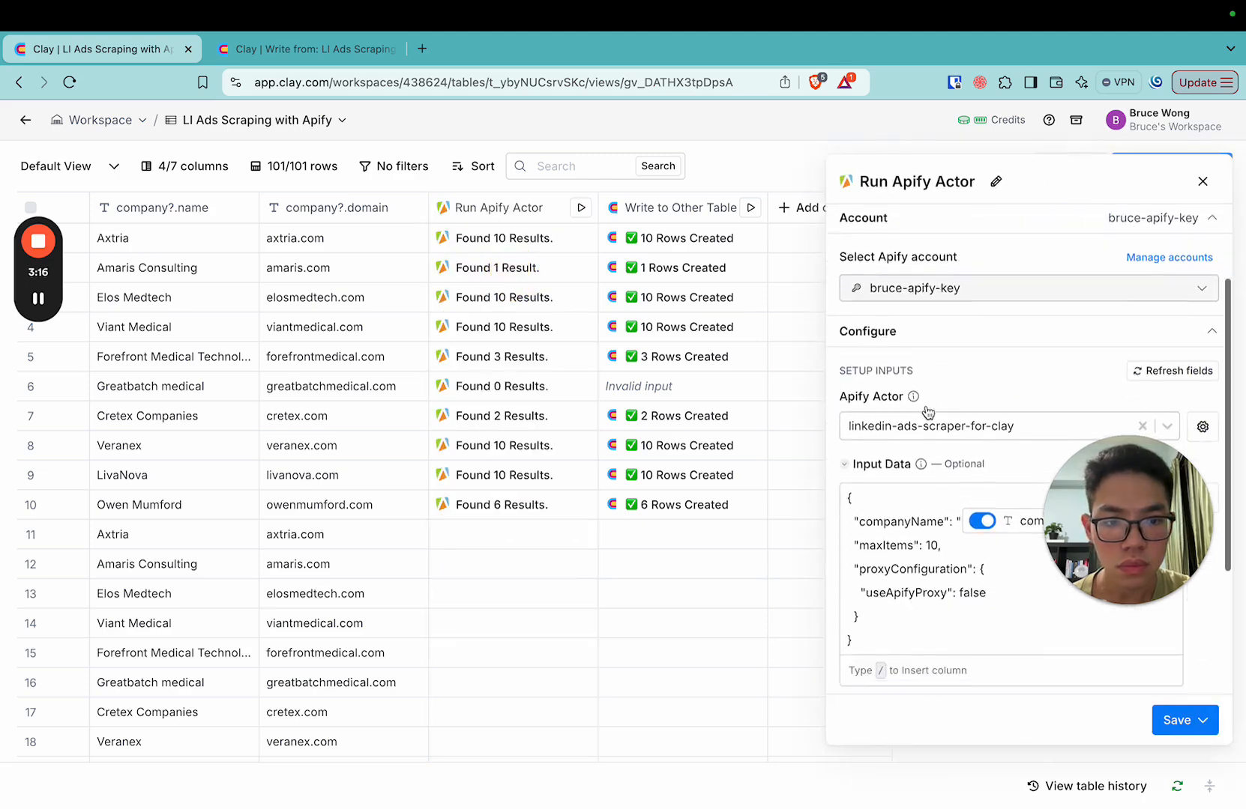
{"action": "left_click_drag", "start_coordinate": [884, 528], "coordinate": [850, 389]}
{"action": "left_click", "coordinate": [850, 389]}
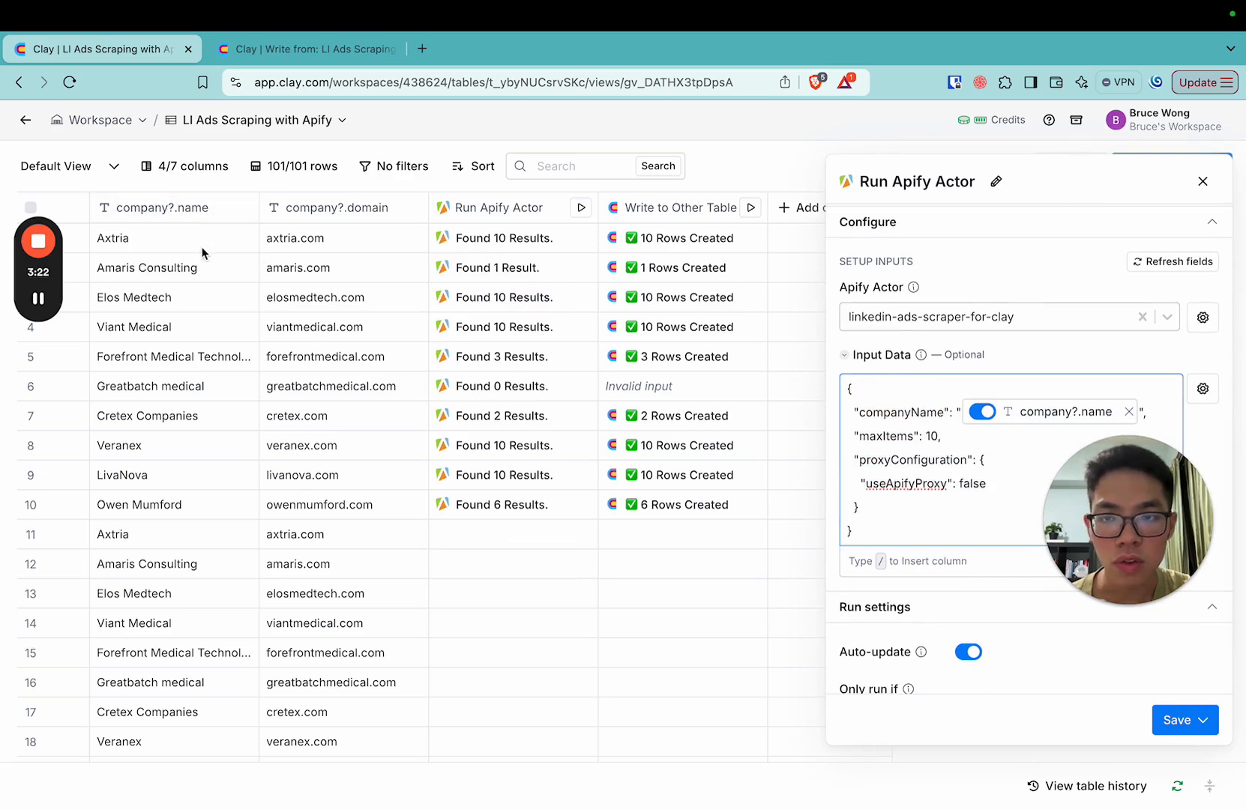
Check how a table column is inserted into the Input Data, and close the Run Apify Actor configuration without saving.
{"action": "mouse_move", "coordinate": [990, 424]}
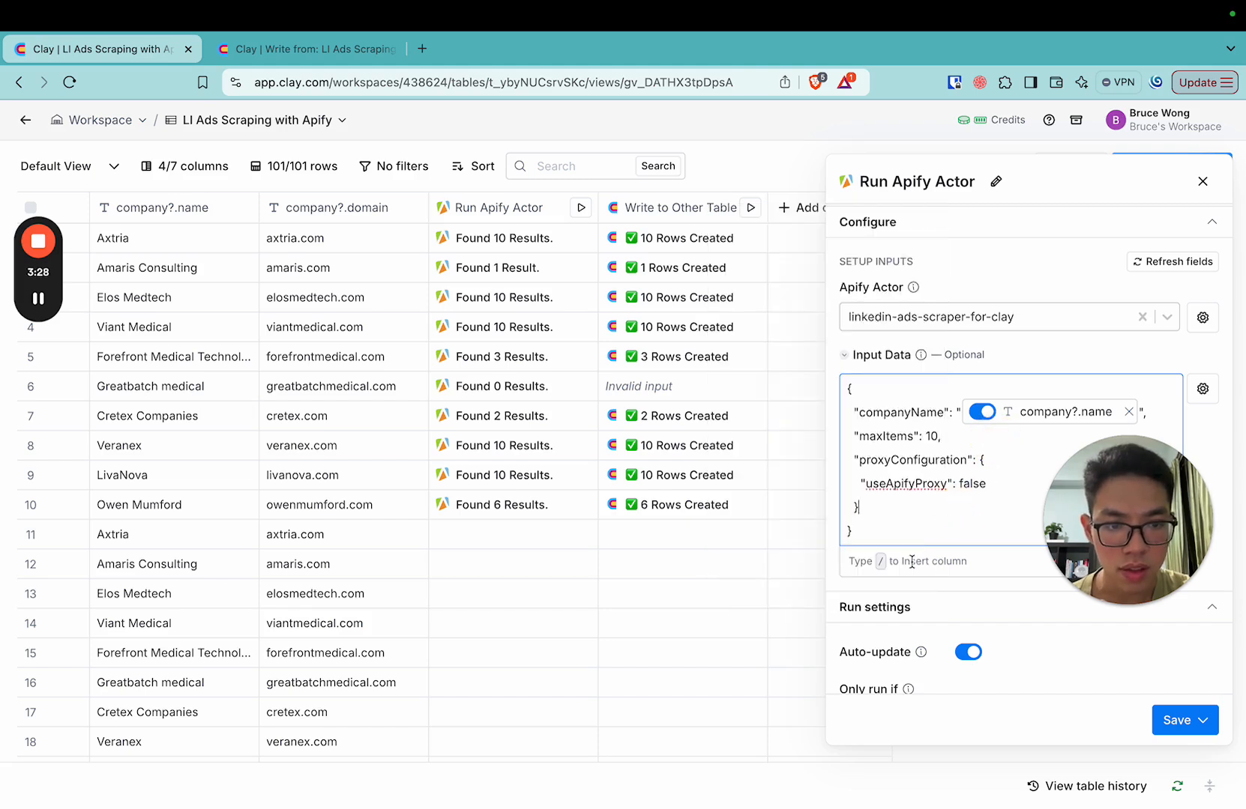
{"action": "type", "text": "/"}
{"action": "key", "text": "BackSpace"}
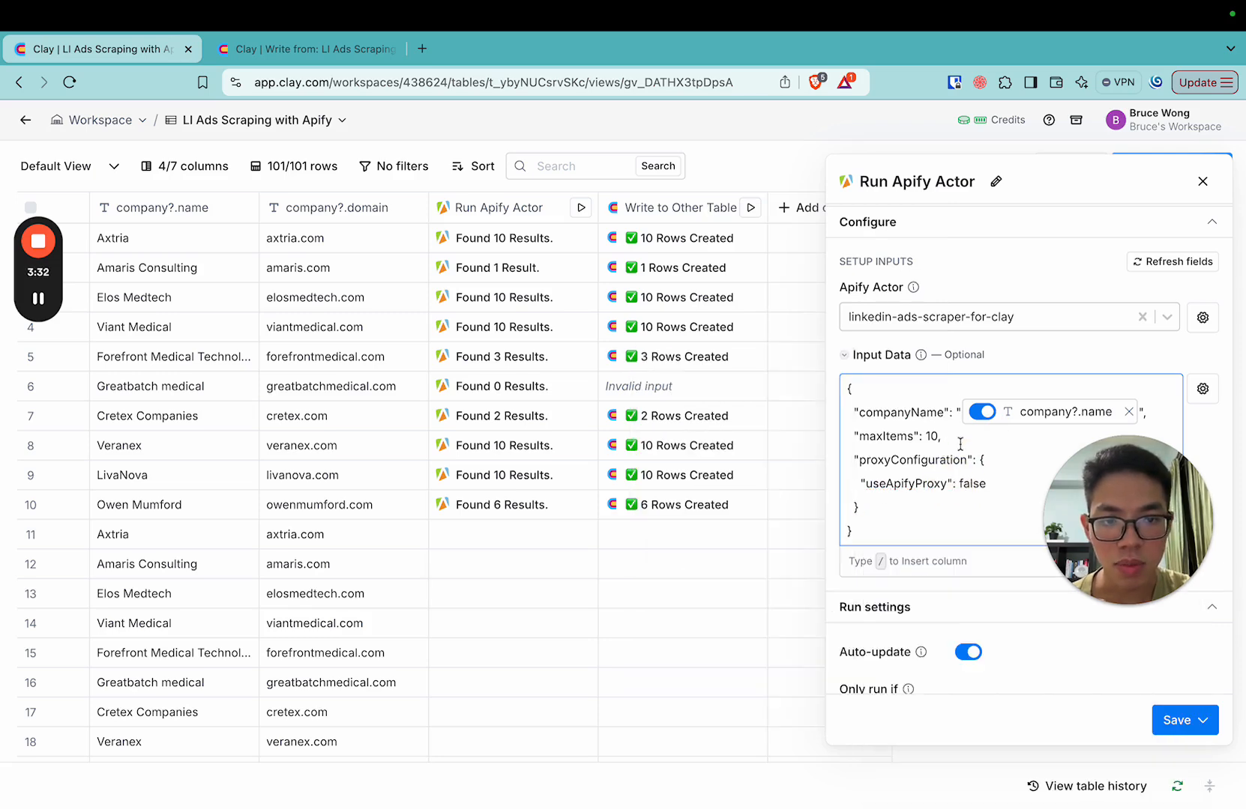
{"action": "scroll", "coordinate": [1101, 381], "scroll_direction": "down", "scroll_amount": 2}
{"action": "scroll", "coordinate": [1065, 364], "scroll_direction": "up", "scroll_amount": 5}
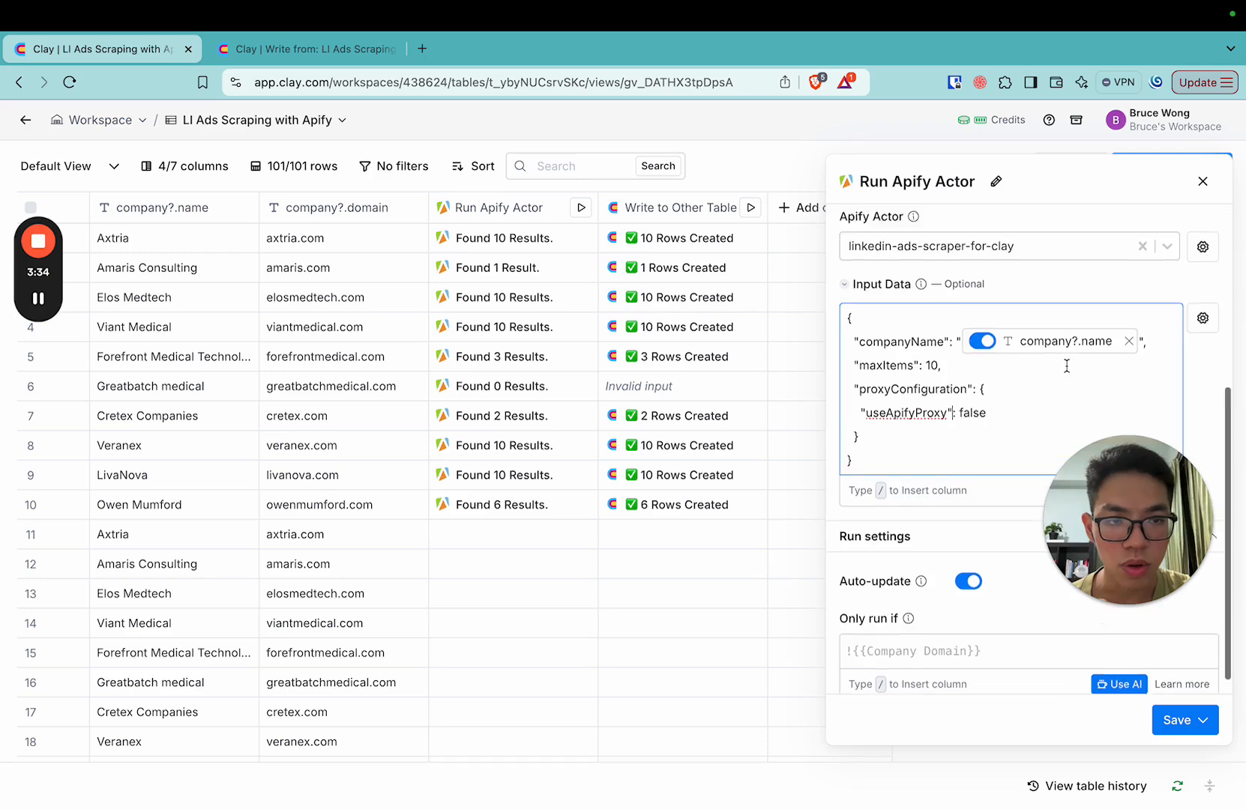
{"action": "left_click", "coordinate": [1202, 184]}
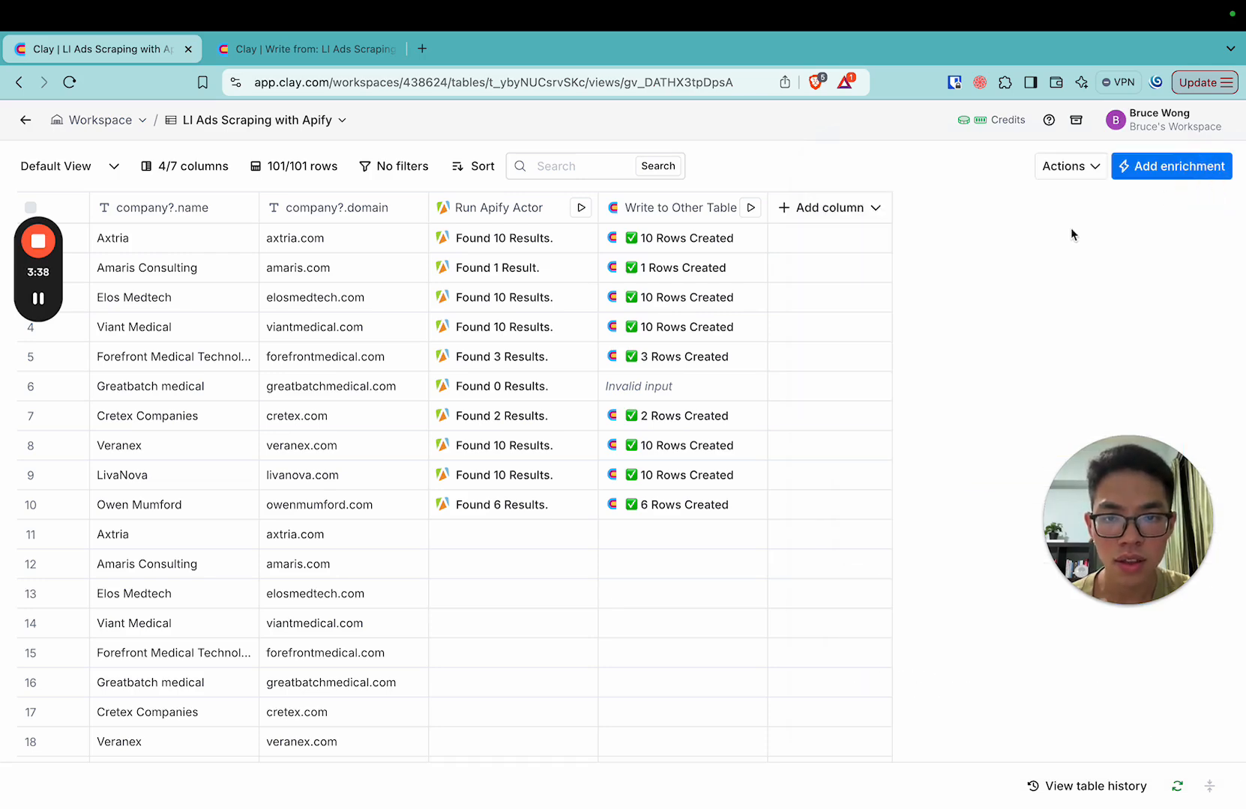
Switch to Apify, open the API client code of LinkedIn Ads Scraper for Clay and examine the Node.js actor input block.
{"action": "key", "text": "ctrl+Right"}
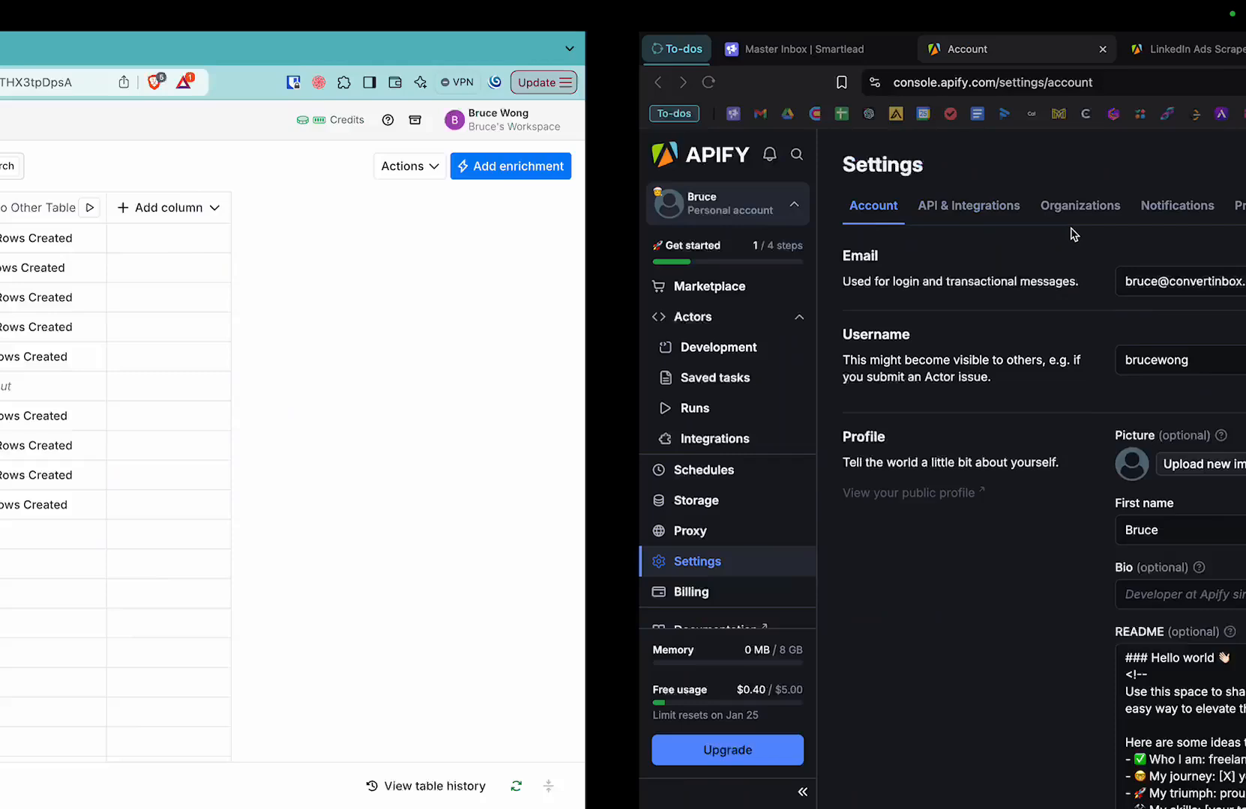
{"action": "left_click", "coordinate": [59, 318]}
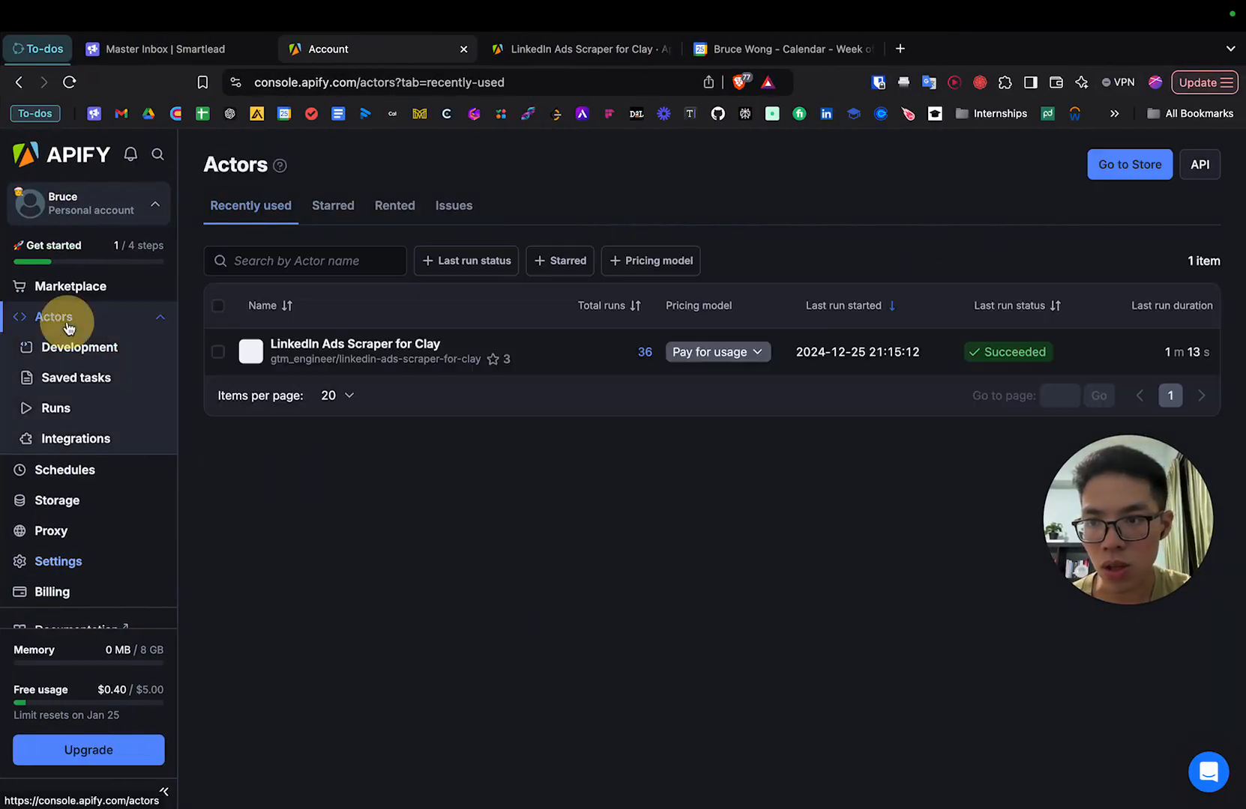
{"action": "left_click", "coordinate": [360, 350]}
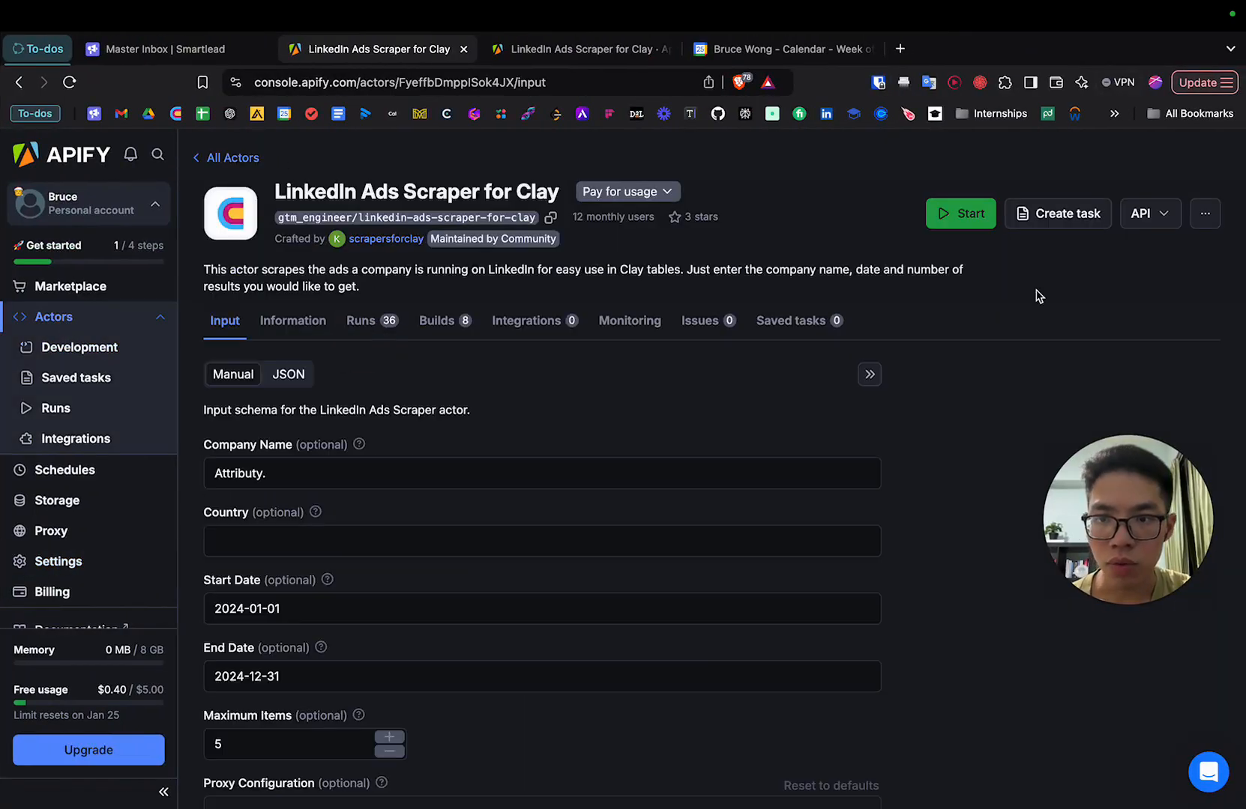
{"action": "left_click", "coordinate": [1140, 214]}
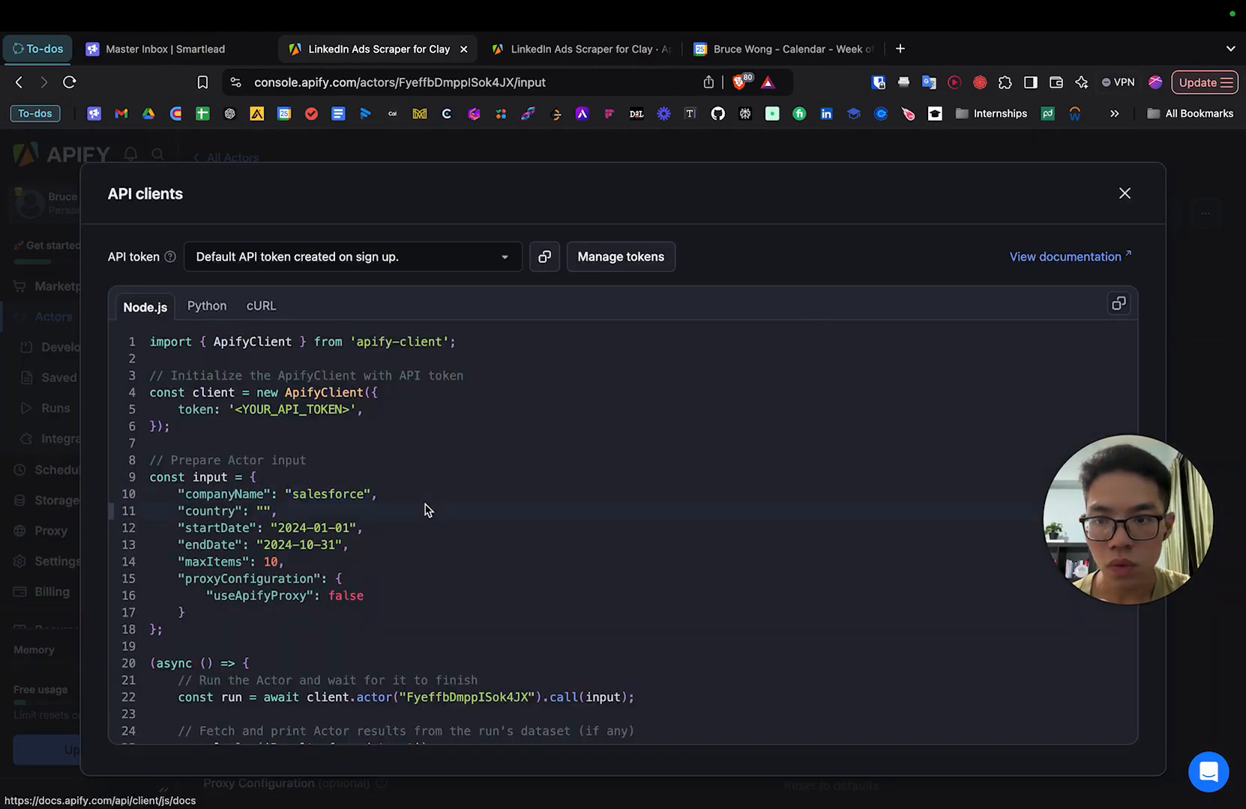
{"action": "scroll", "coordinate": [375, 532], "scroll_direction": "down", "scroll_amount": 1}
{"action": "left_click_drag", "start_coordinate": [358, 528], "coordinate": [145, 478]}
{"action": "left_click", "coordinate": [338, 513]}
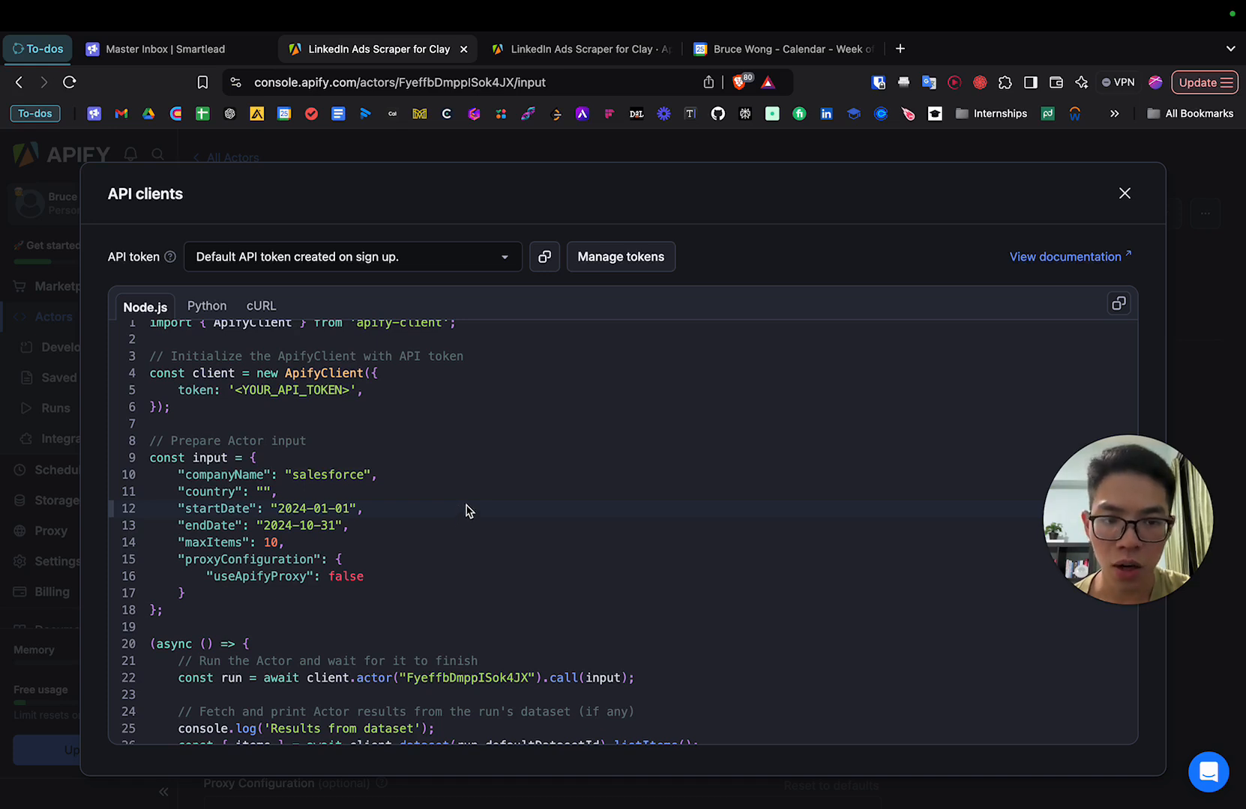
Examine the startDate and endDate lines of the actor input, close the API client code and switch back to the Clay table.
{"action": "left_click_drag", "start_coordinate": [358, 526], "coordinate": [148, 512]}
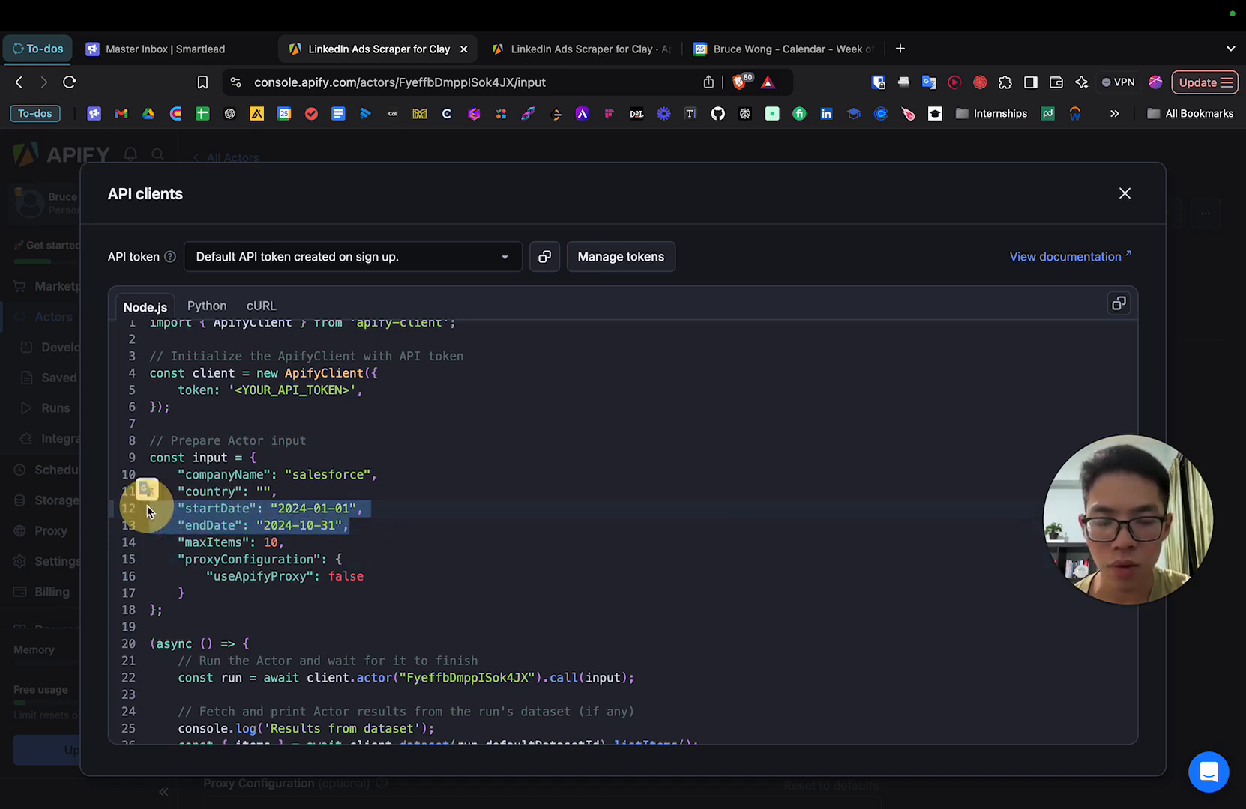
{"action": "left_click", "coordinate": [1133, 196]}
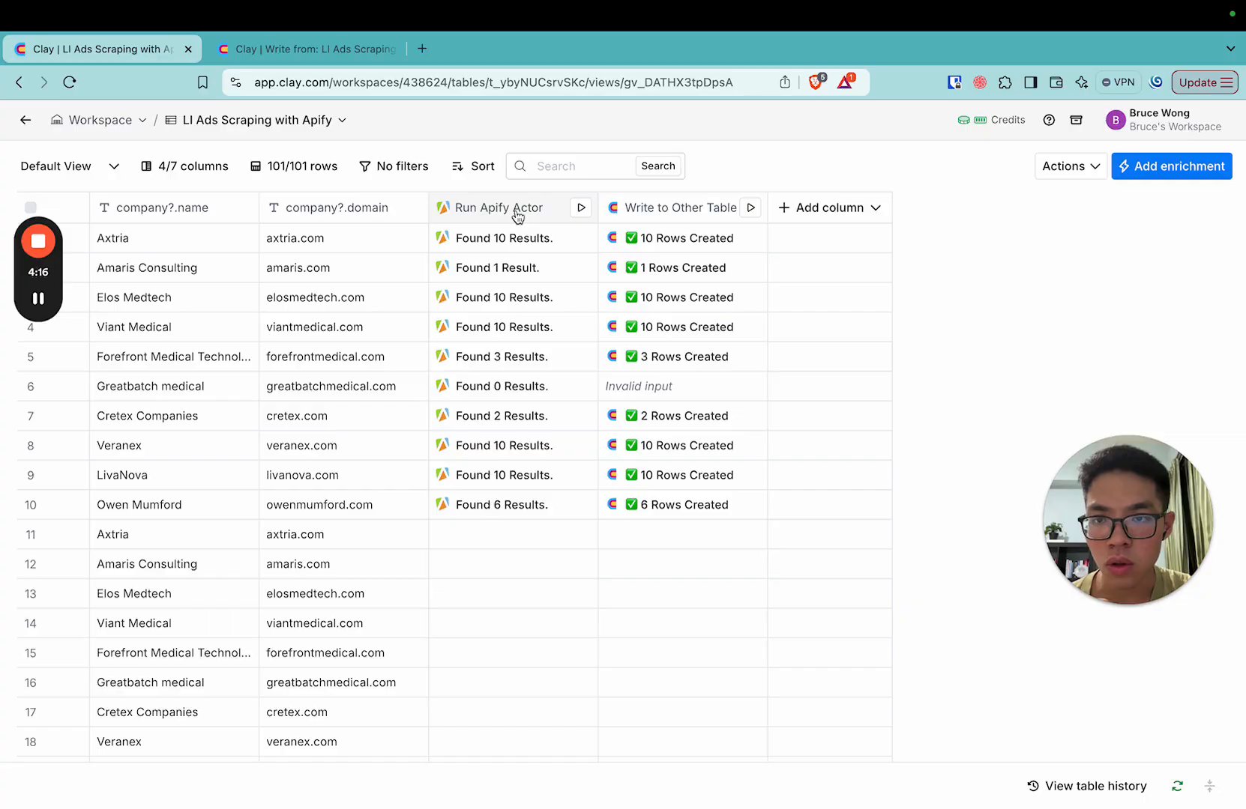
{"action": "left_click", "coordinate": [514, 211]}
{"action": "left_click", "coordinate": [781, 125]}
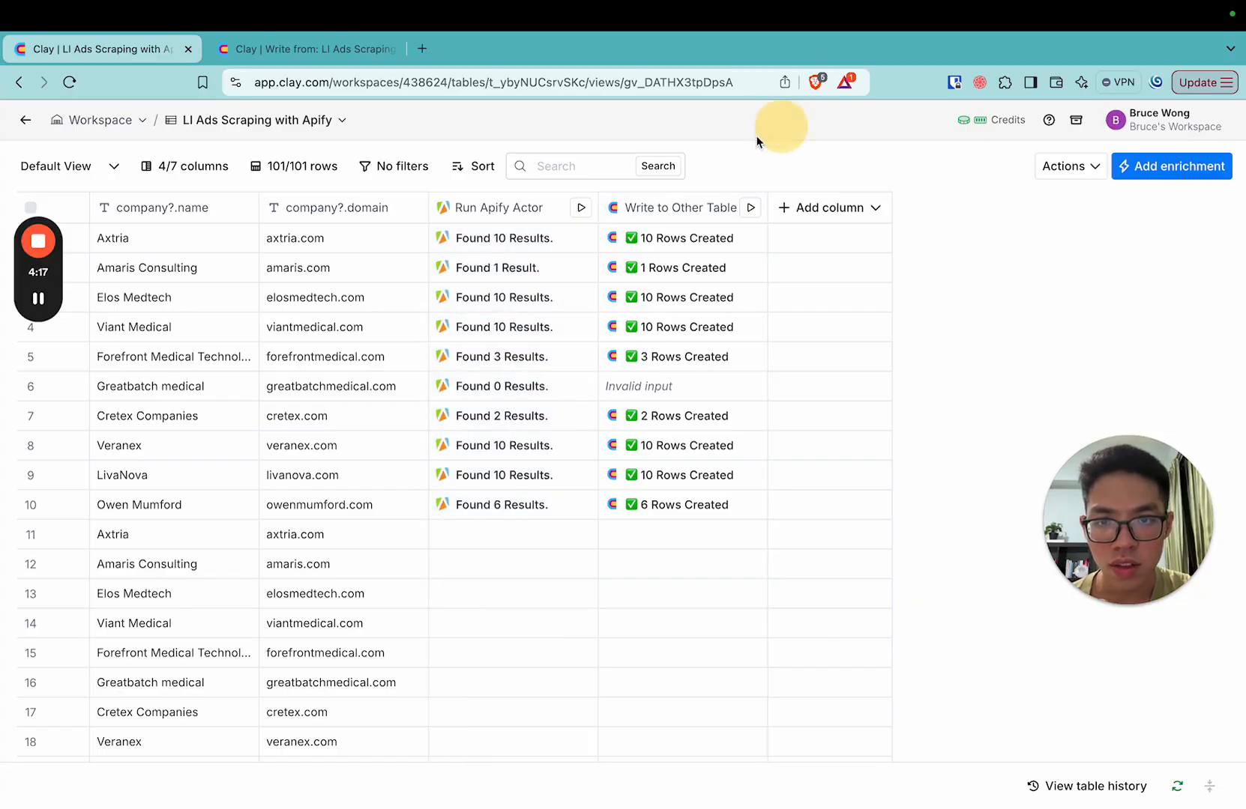
Open the Run Apify Actor cell details for Elos Medtech, examine the fields of the first ad result, and close the details.
{"action": "left_click", "coordinate": [501, 275]}
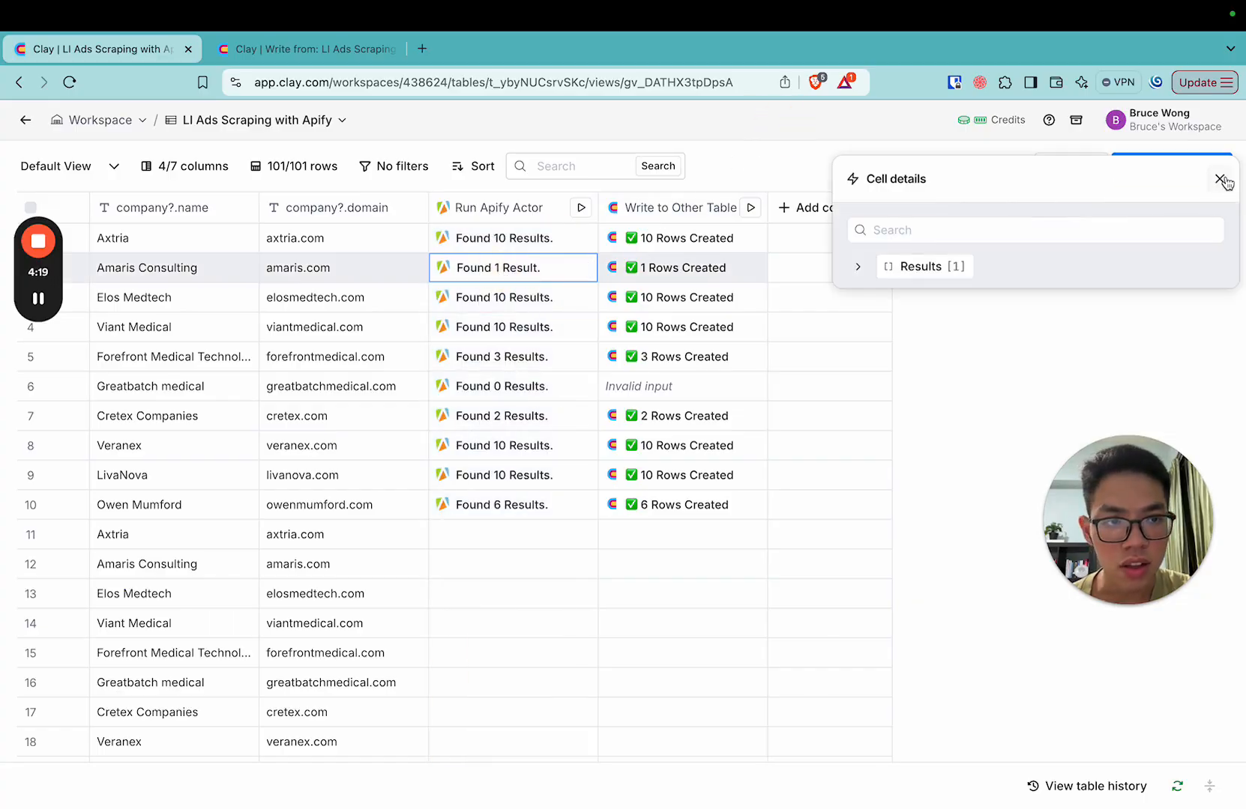
{"action": "left_click", "coordinate": [1219, 179]}
{"action": "left_click", "coordinate": [495, 300]}
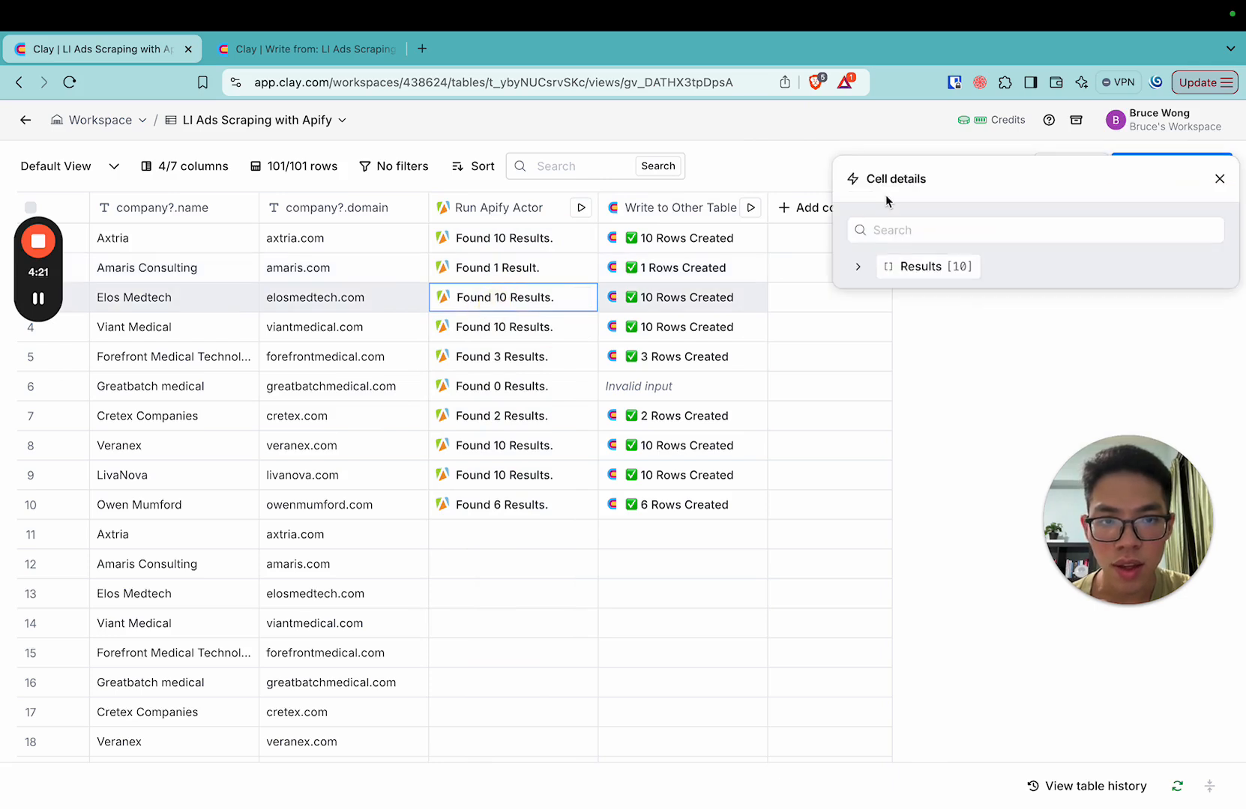
{"action": "mouse_move", "coordinate": [881, 266]}
{"action": "left_click", "coordinate": [859, 268]}
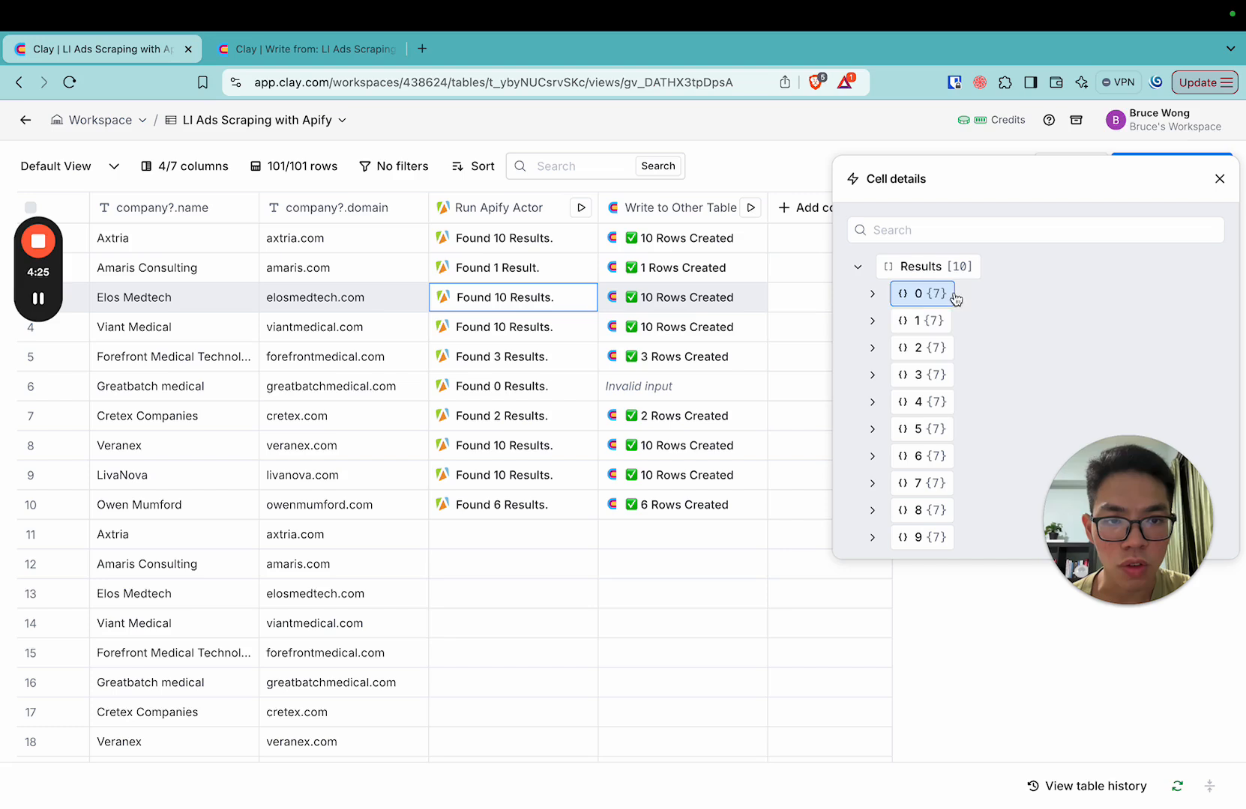
{"action": "left_click", "coordinate": [874, 295]}
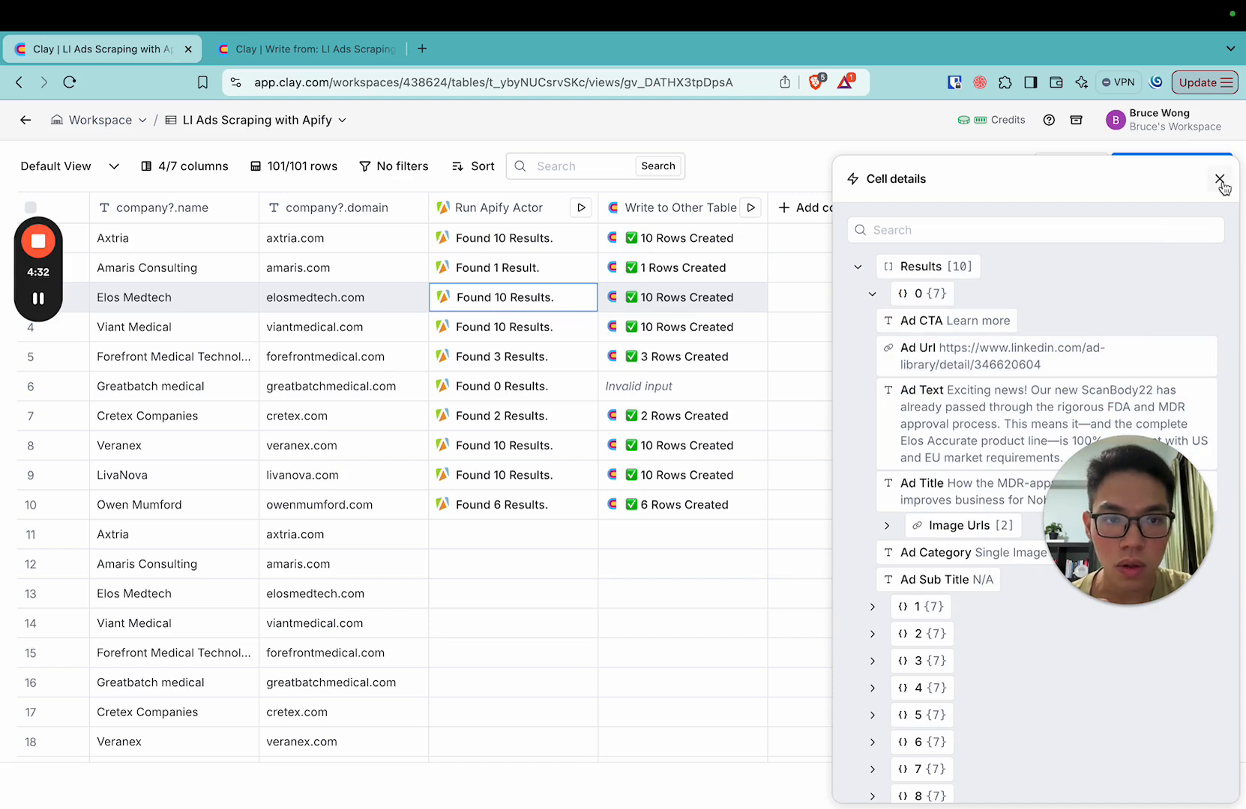
{"action": "left_click", "coordinate": [858, 267]}
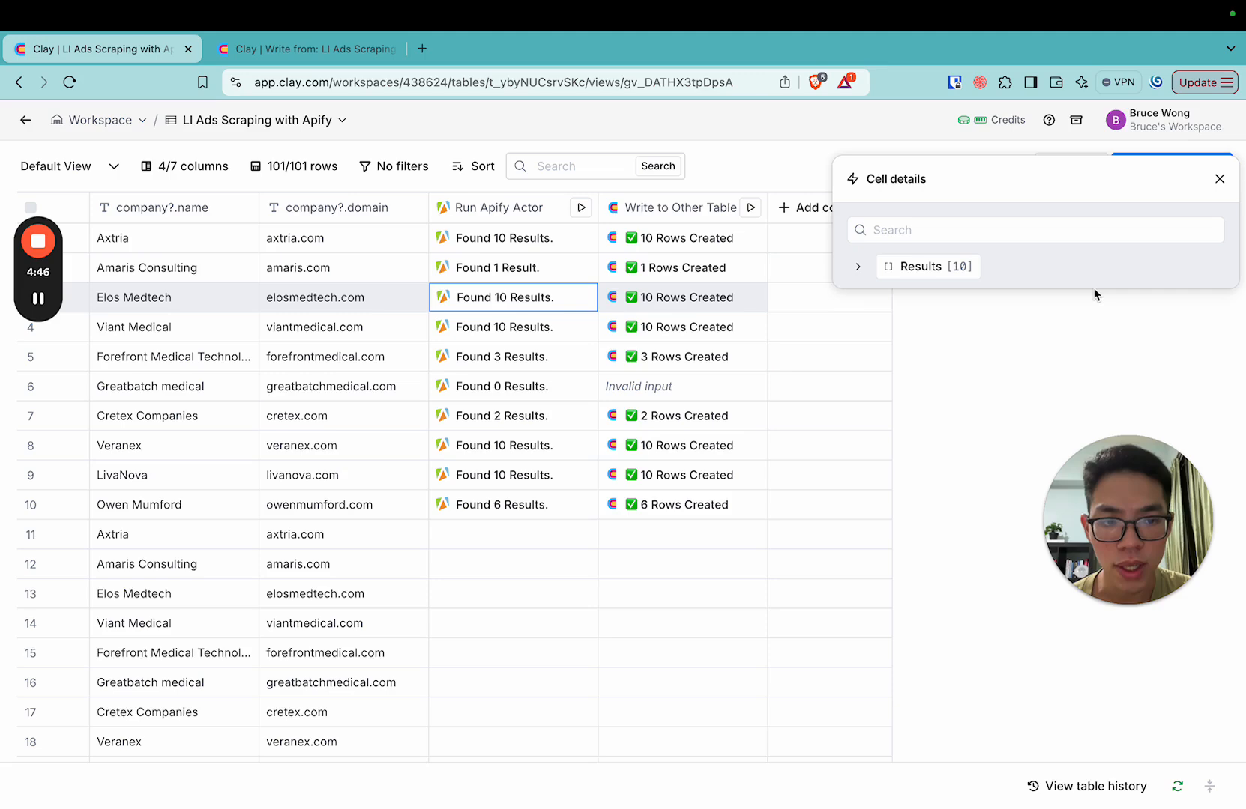
{"action": "mouse_move", "coordinate": [1059, 262]}
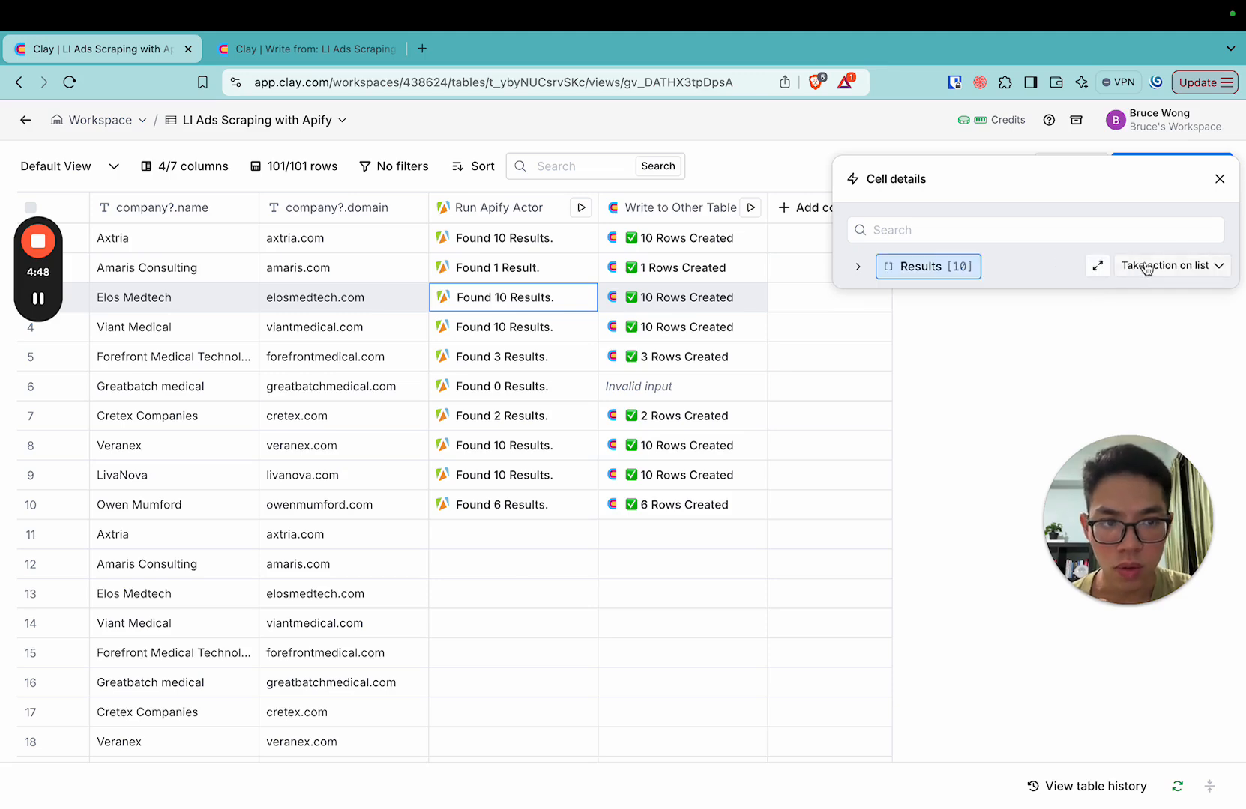
{"action": "left_click", "coordinate": [1219, 178]}
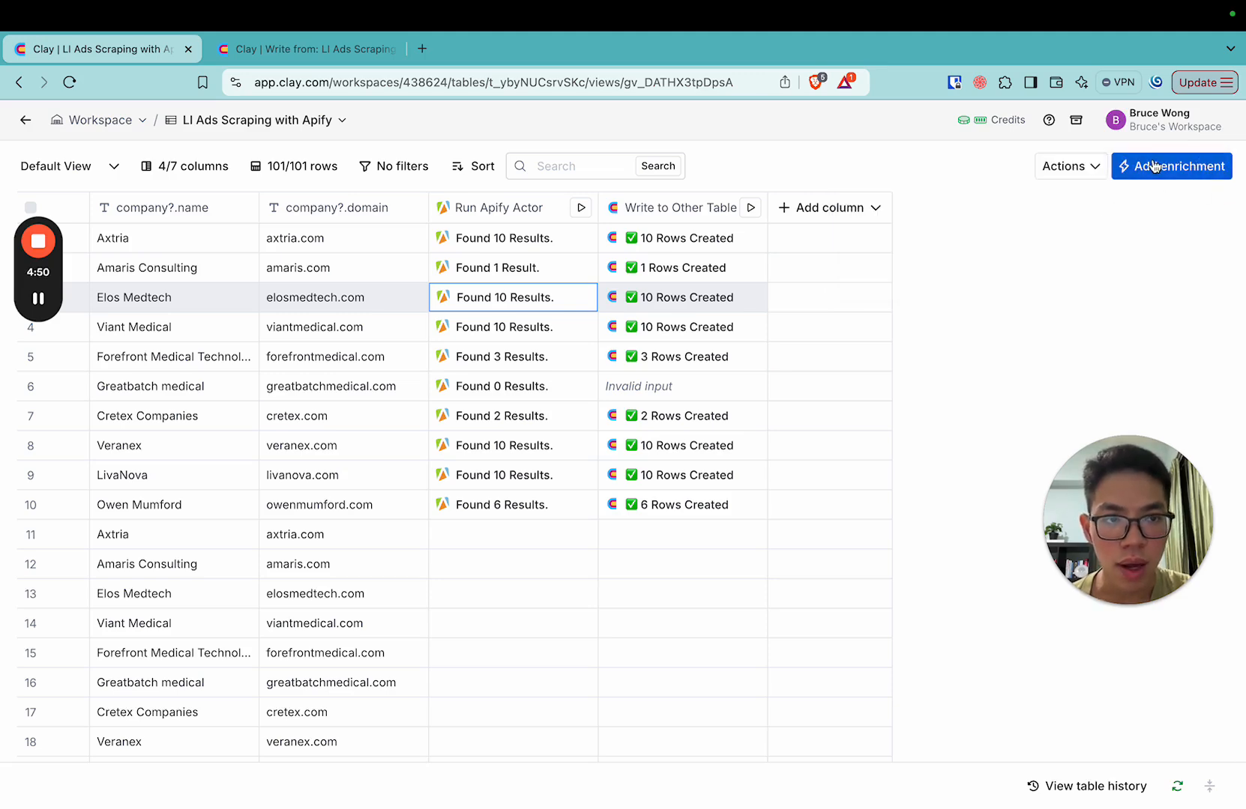
Search the enrichments for "write to other", open a new Write to Other Table enrichment and check its Clay account choices.
{"action": "left_click", "coordinate": [1128, 167]}
{"action": "type", "text": "write to other"}
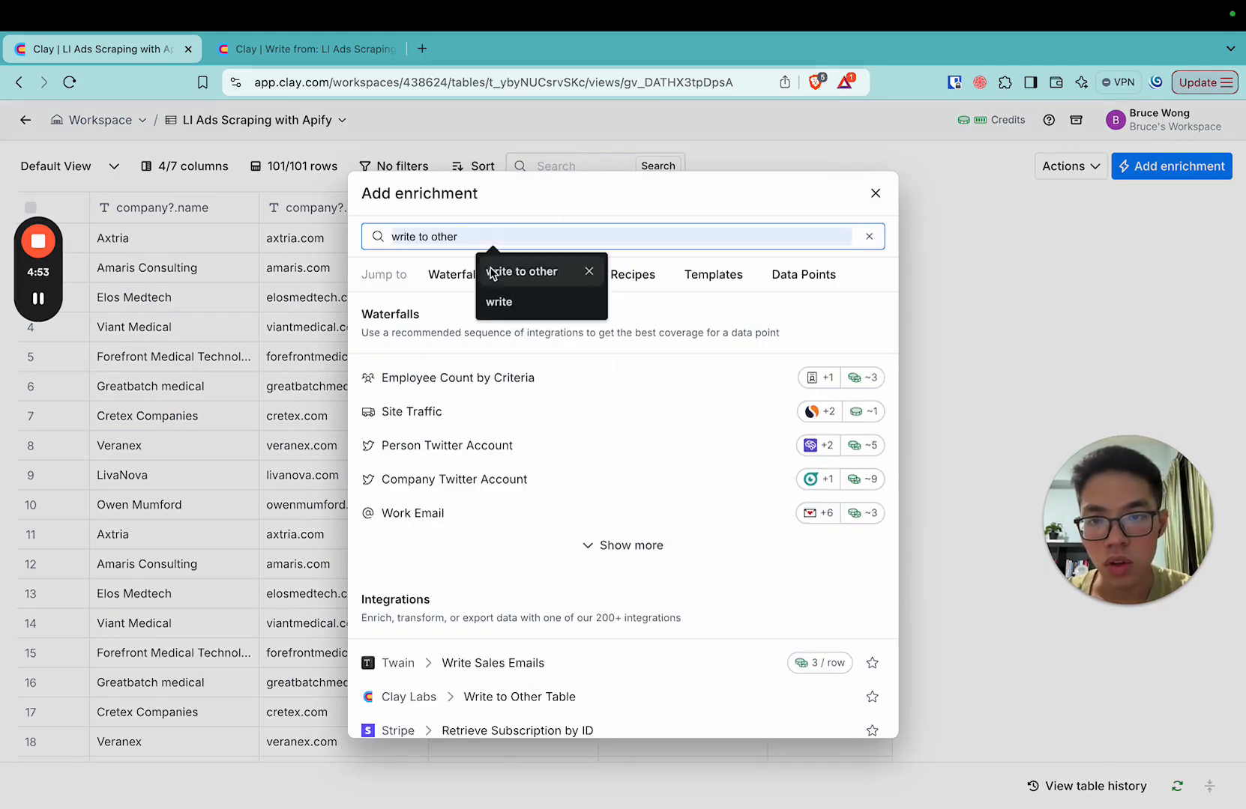
{"action": "left_click", "coordinate": [492, 274]}
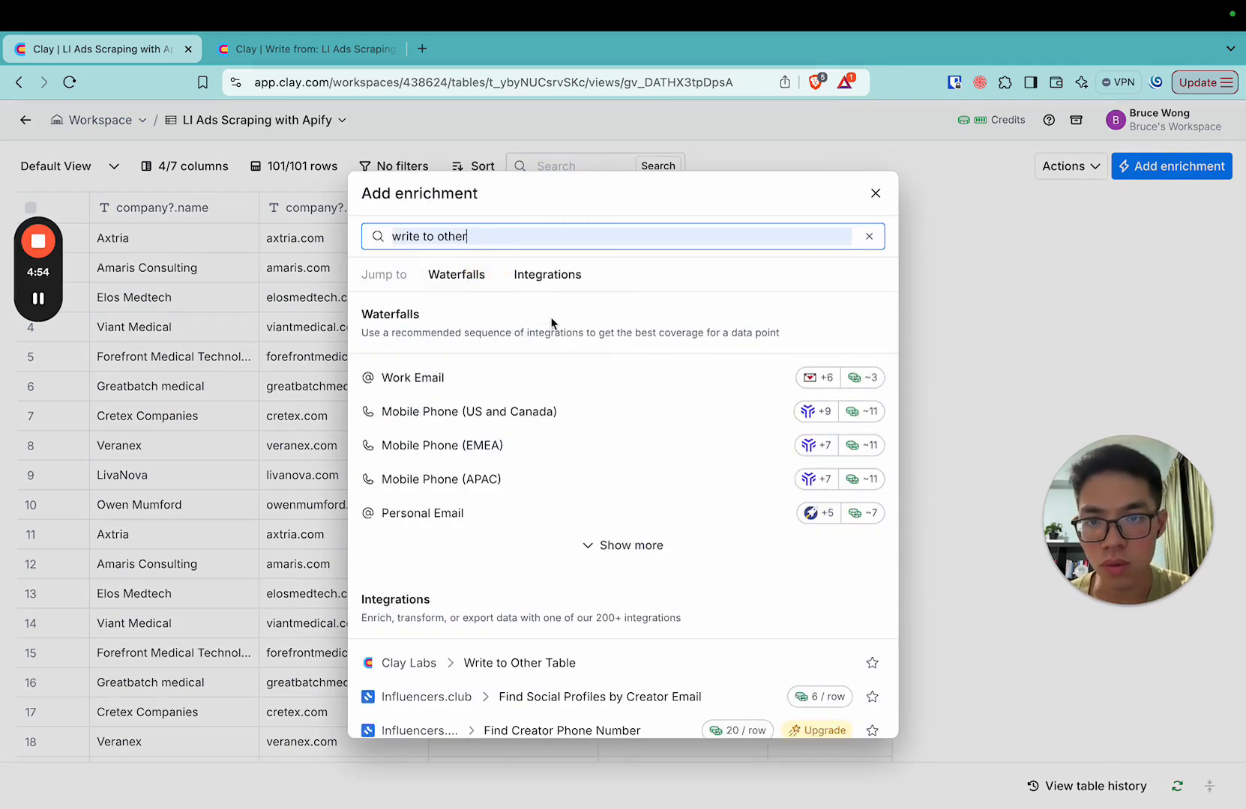
{"action": "left_click", "coordinate": [553, 664]}
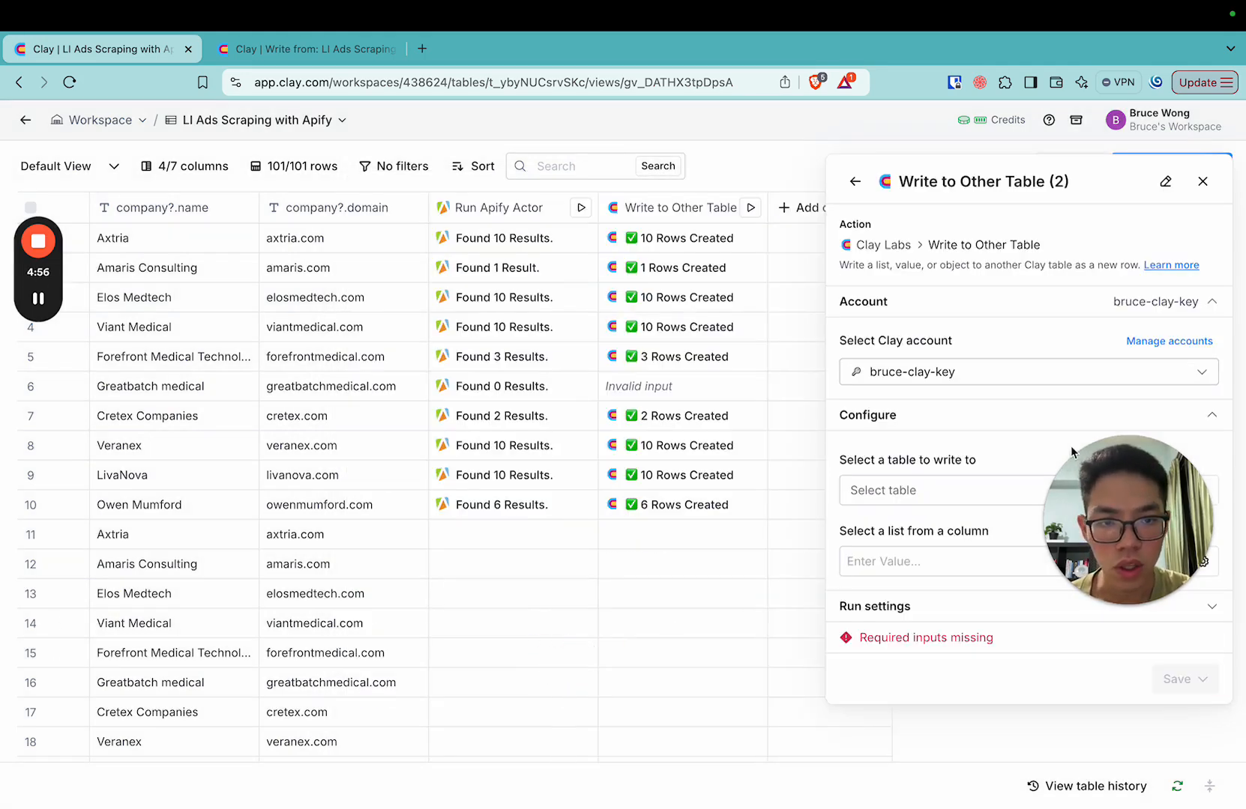
{"action": "left_click", "coordinate": [1010, 376]}
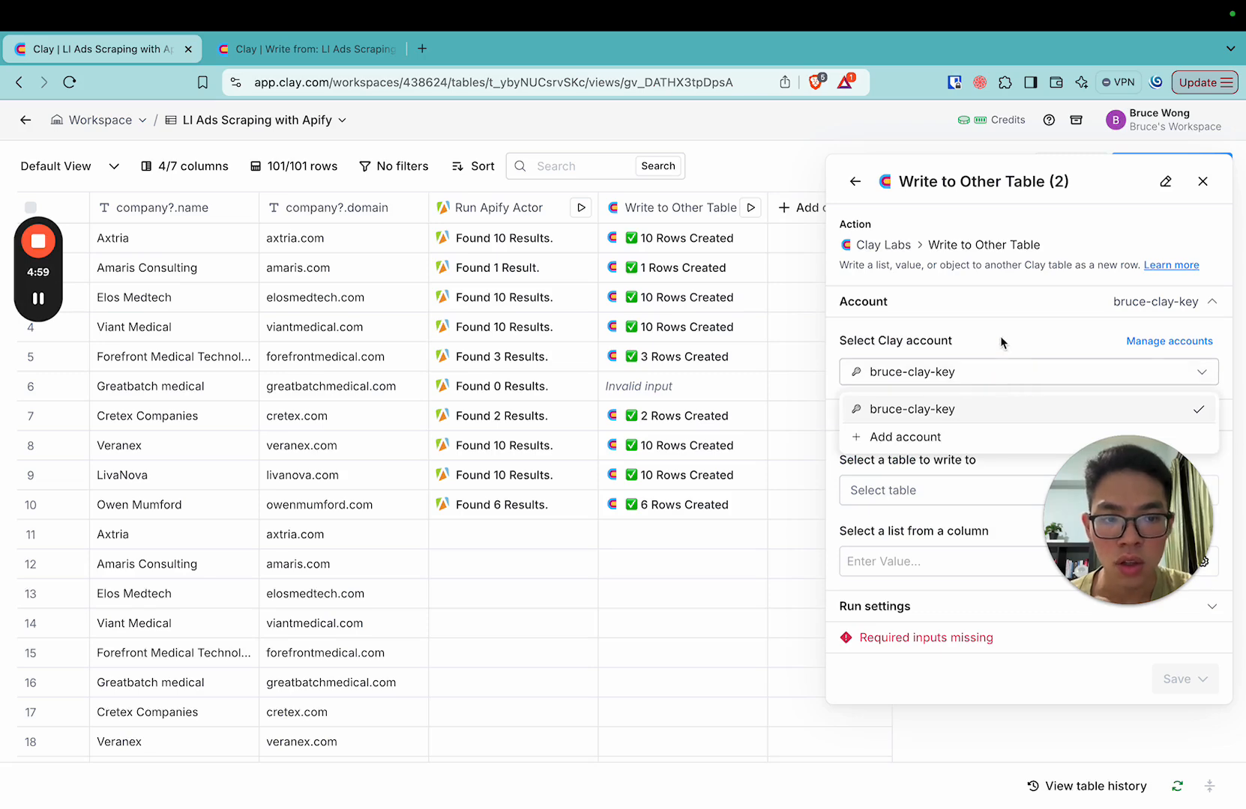
{"action": "left_click", "coordinate": [1000, 338]}
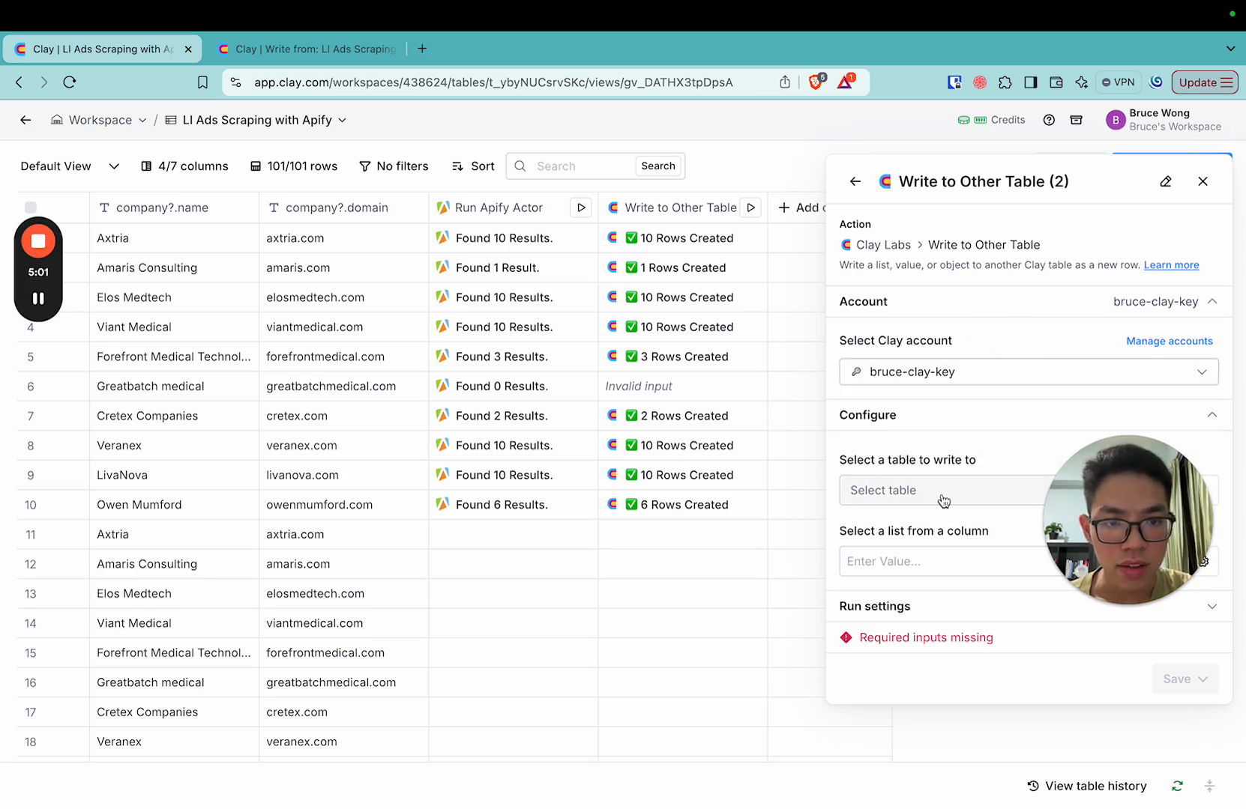
Look through the destination tables and the Run Apify Actor results list offered as source, and close the new enrichment without saving.
{"action": "left_click", "coordinate": [976, 500]}
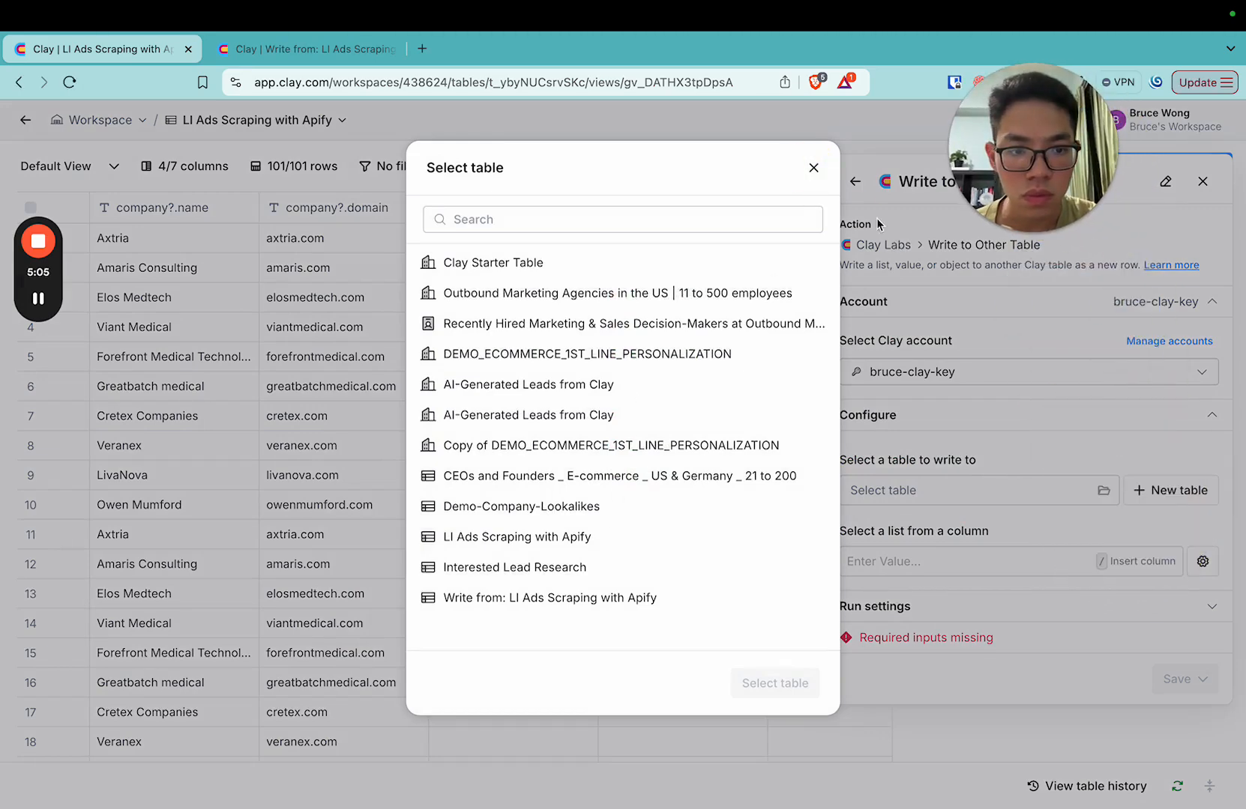
{"action": "left_click", "coordinate": [813, 168]}
{"action": "left_click", "coordinate": [1052, 565]}
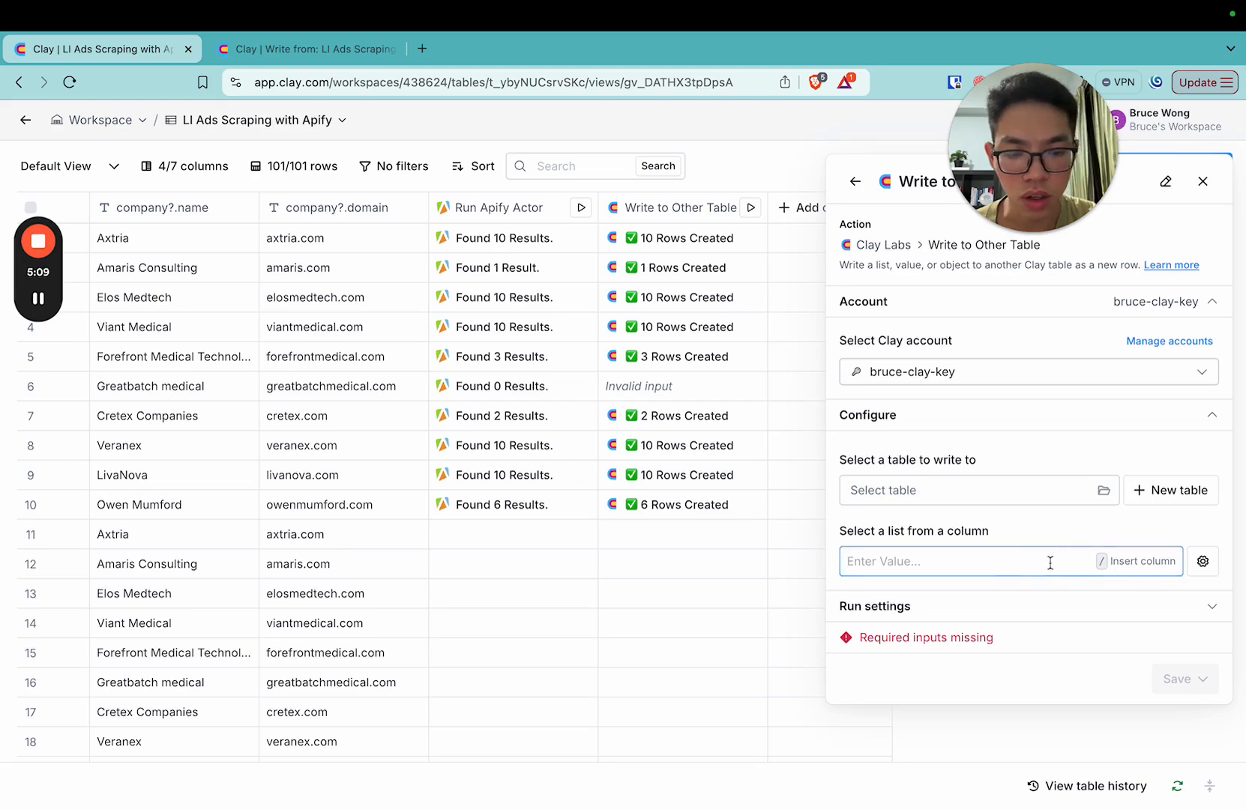
{"action": "type", "text": "/"}
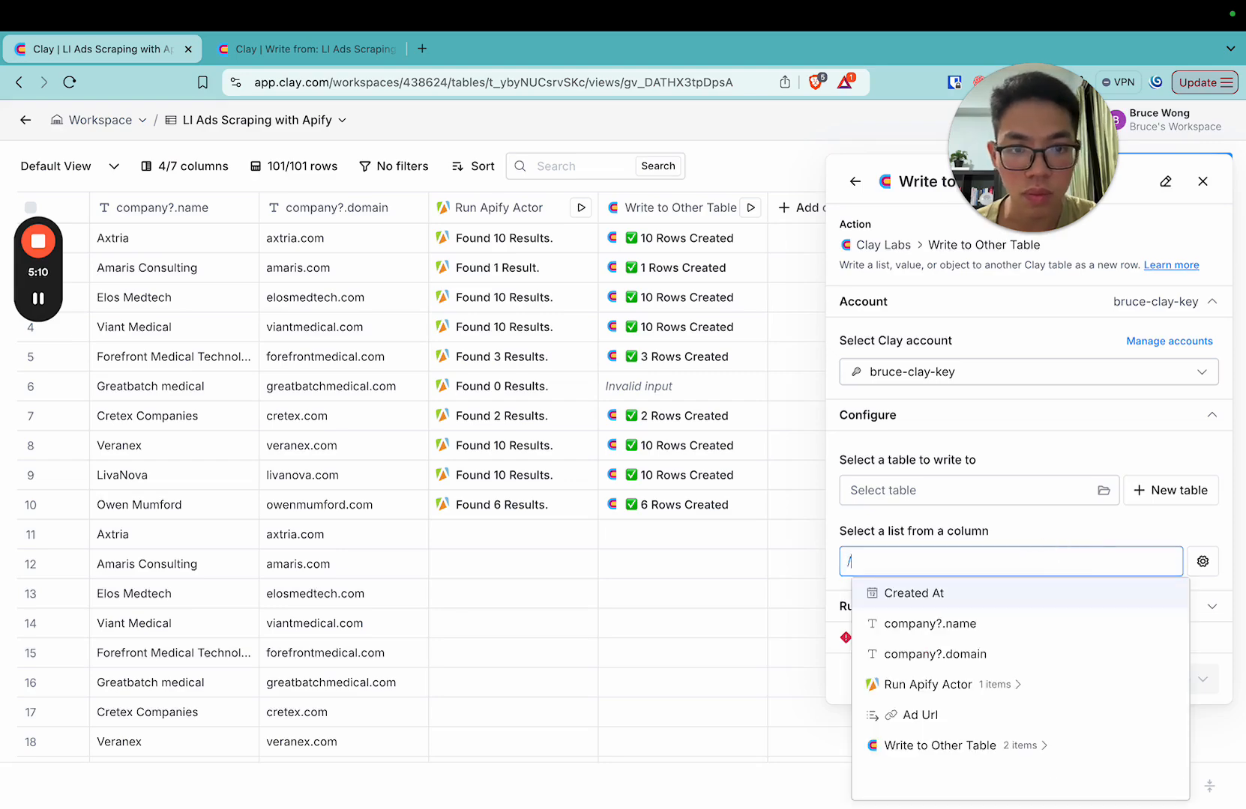
{"action": "left_click", "coordinate": [996, 685]}
{"action": "left_click", "coordinate": [931, 729]}
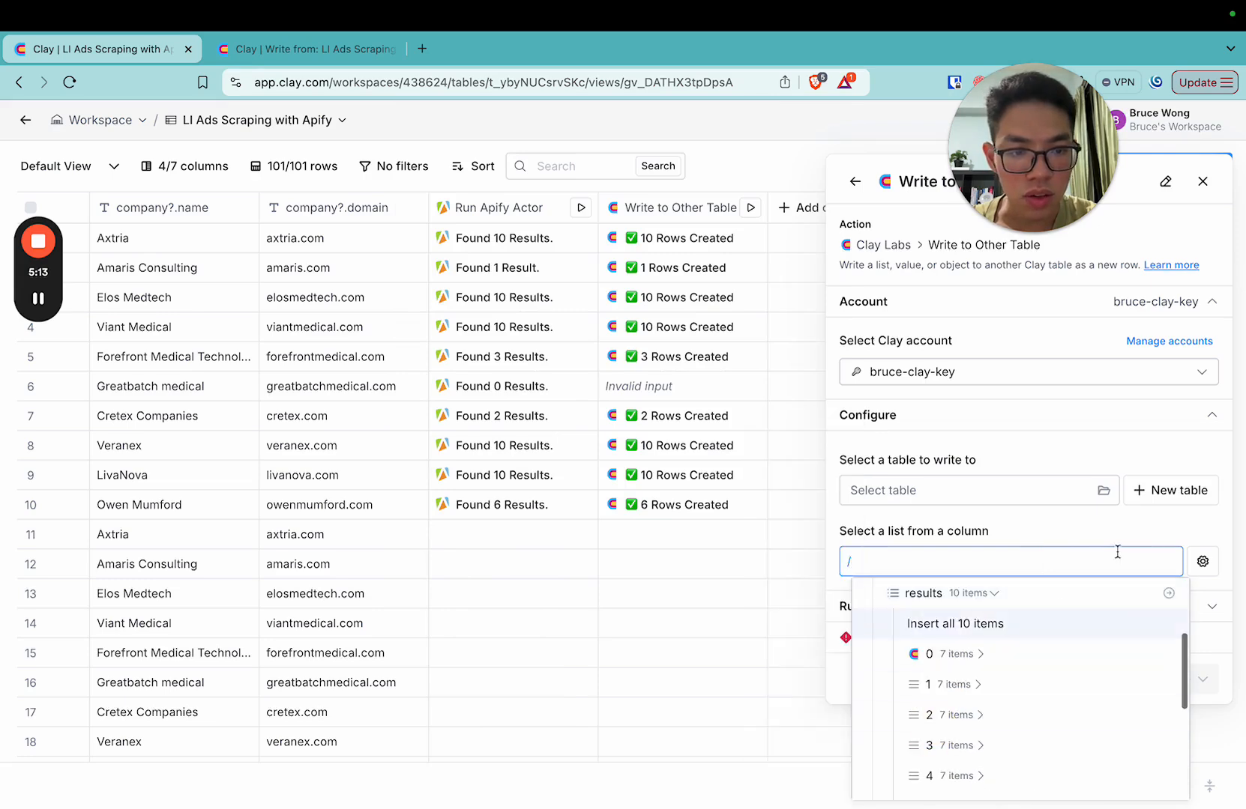
{"action": "left_click", "coordinate": [1076, 536]}
{"action": "left_click", "coordinate": [1202, 181]}
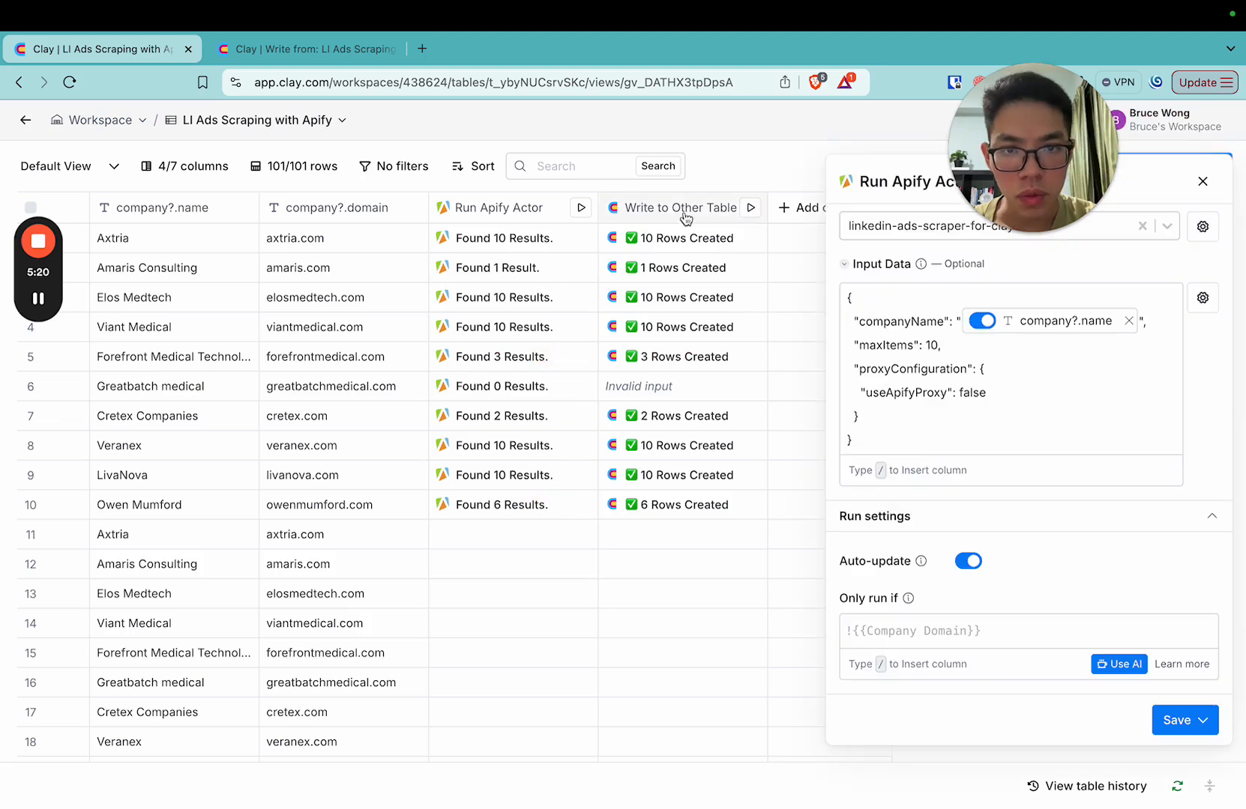
Open the configuration of the existing Write to Other Table column and examine its destination table, results list and adUrl mapping.
{"action": "left_click", "coordinate": [683, 210]}
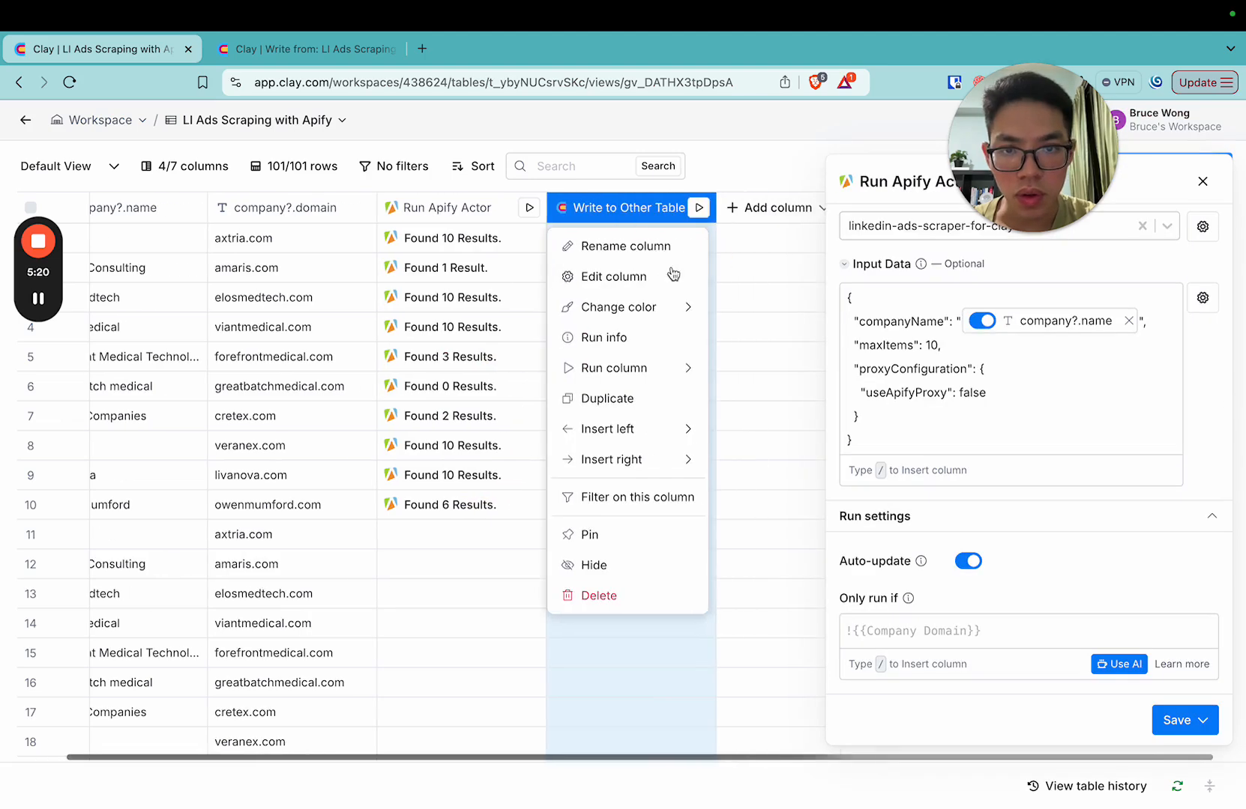
{"action": "left_click", "coordinate": [687, 272]}
{"action": "scroll", "coordinate": [1039, 512], "scroll_direction": "up", "scroll_amount": 2}
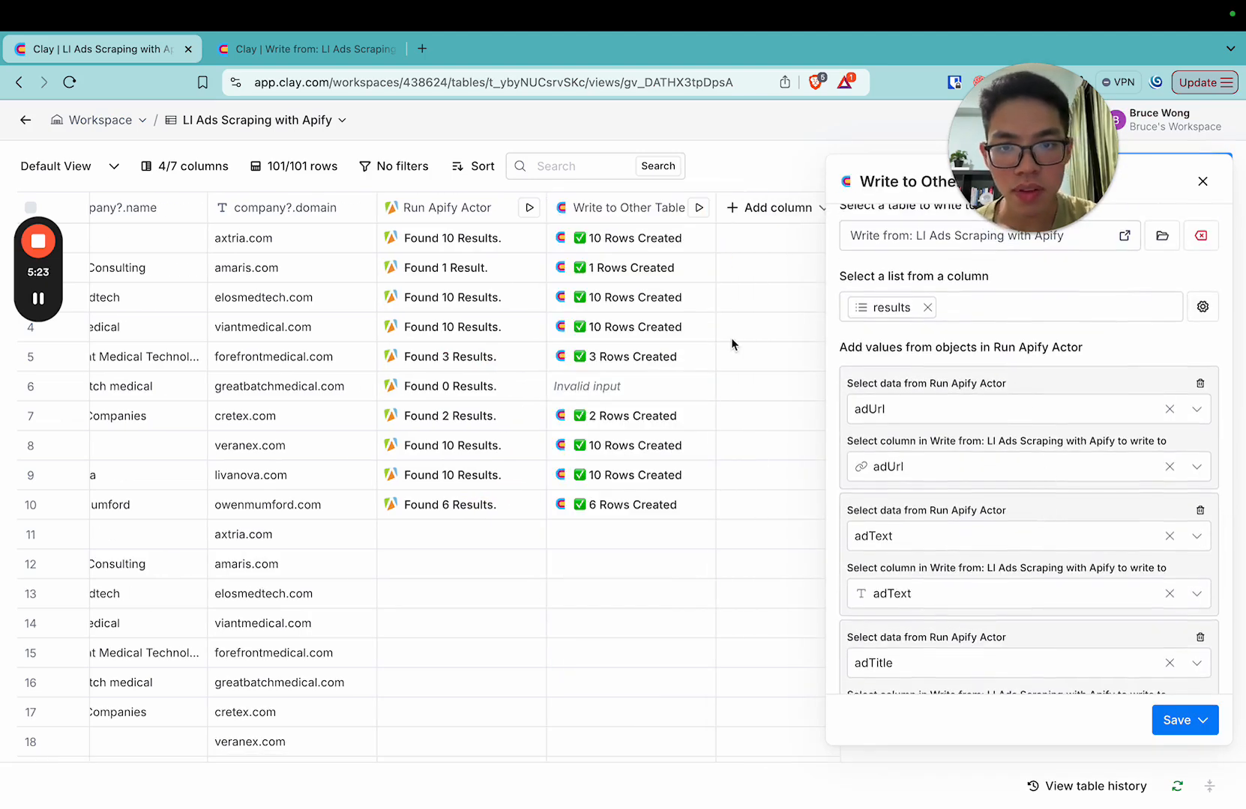
{"action": "left_click", "coordinate": [1009, 409]}
{"action": "left_click", "coordinate": [1114, 359]}
{"action": "scroll", "coordinate": [1012, 473], "scroll_direction": "down", "scroll_amount": 2}
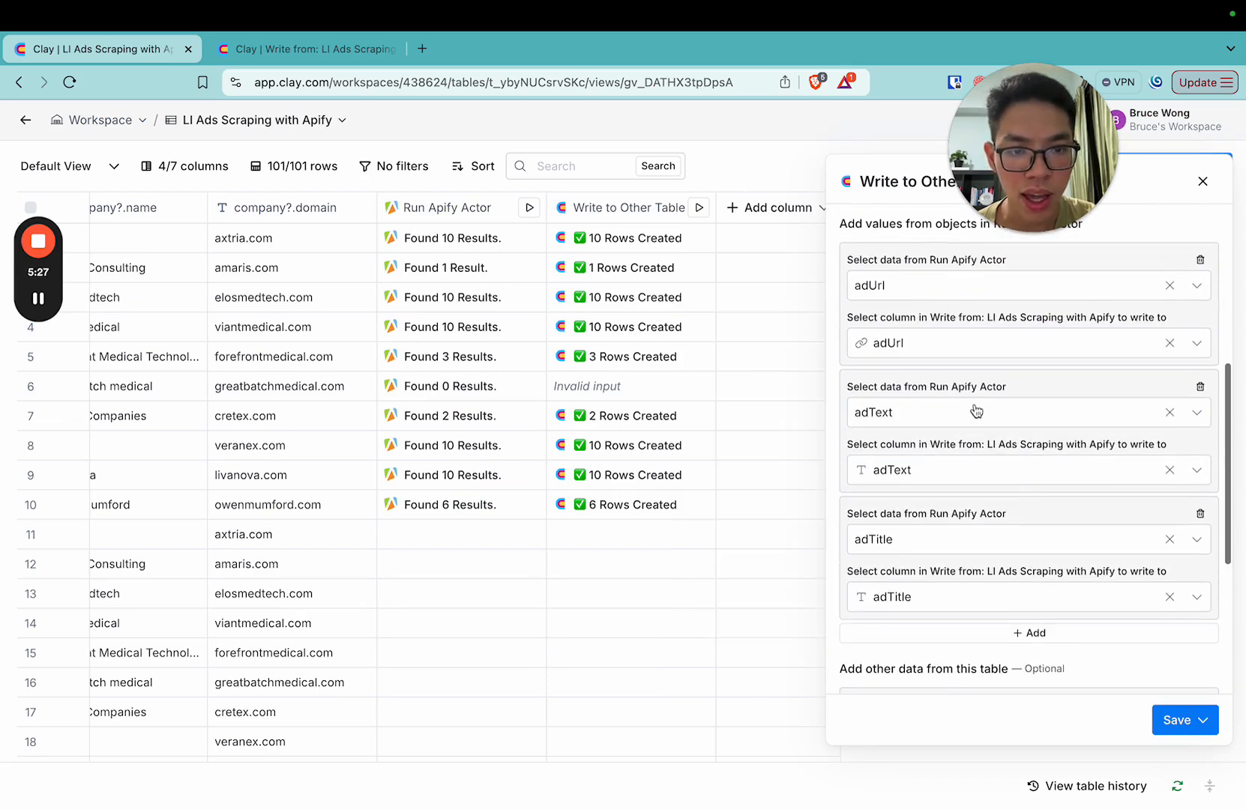
Check the destination column choices for adTitle and the company domain and name mappings, and close the configuration without saving.
{"action": "left_click", "coordinate": [963, 598]}
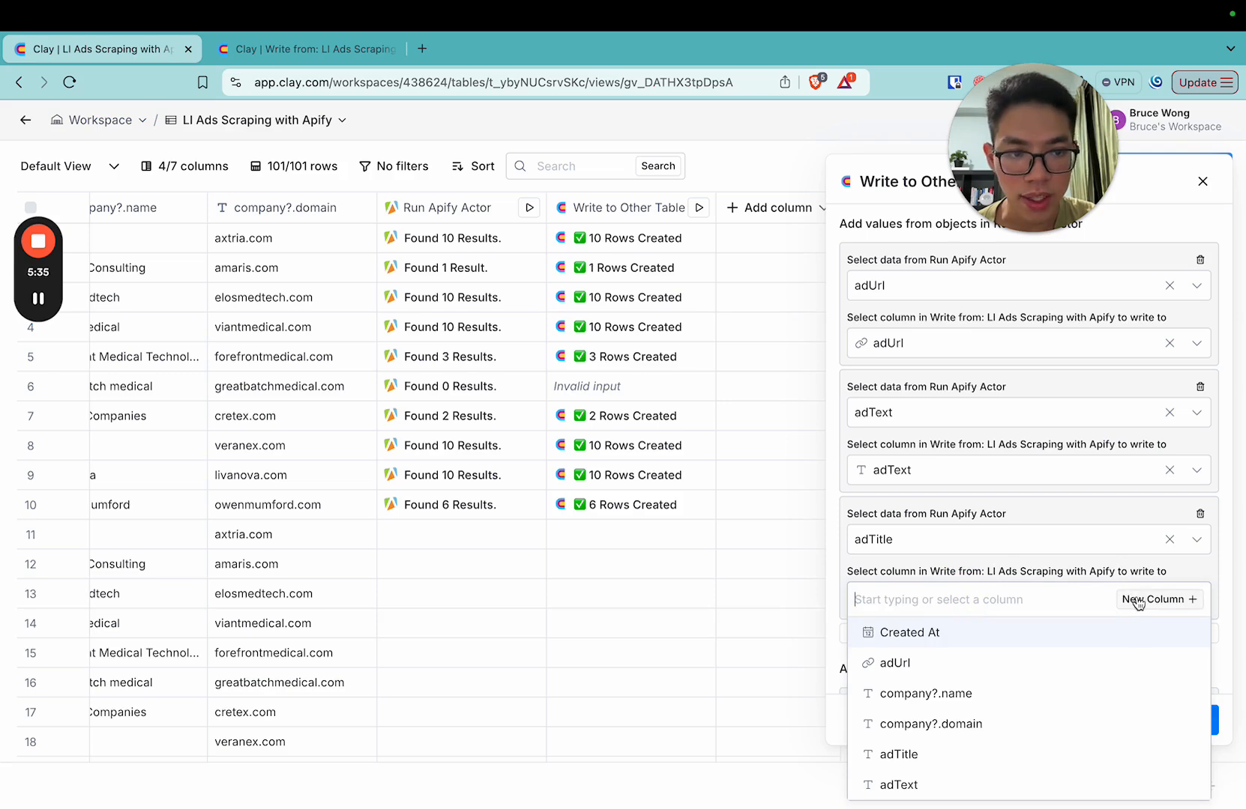
{"action": "left_click", "coordinate": [919, 223]}
{"action": "scroll", "coordinate": [1125, 260], "scroll_direction": "down", "scroll_amount": 4}
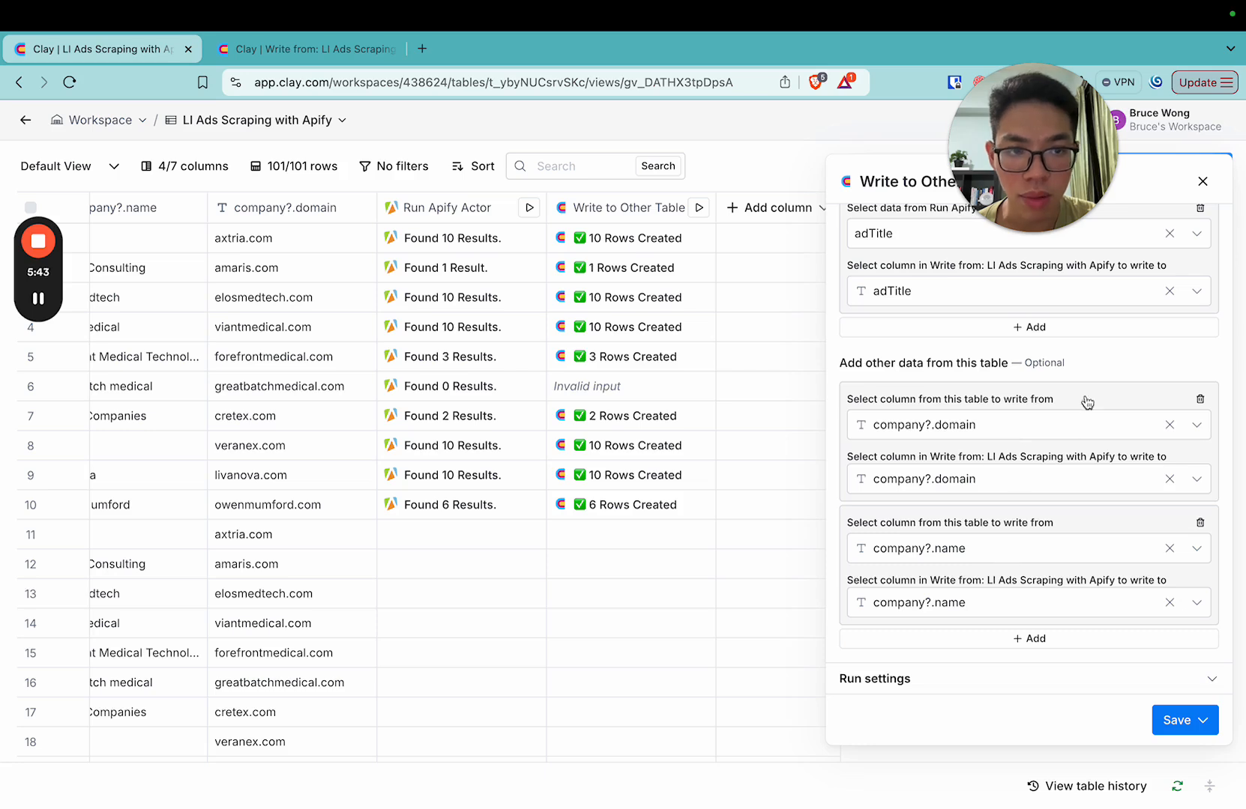
{"action": "left_click", "coordinate": [1203, 182]}
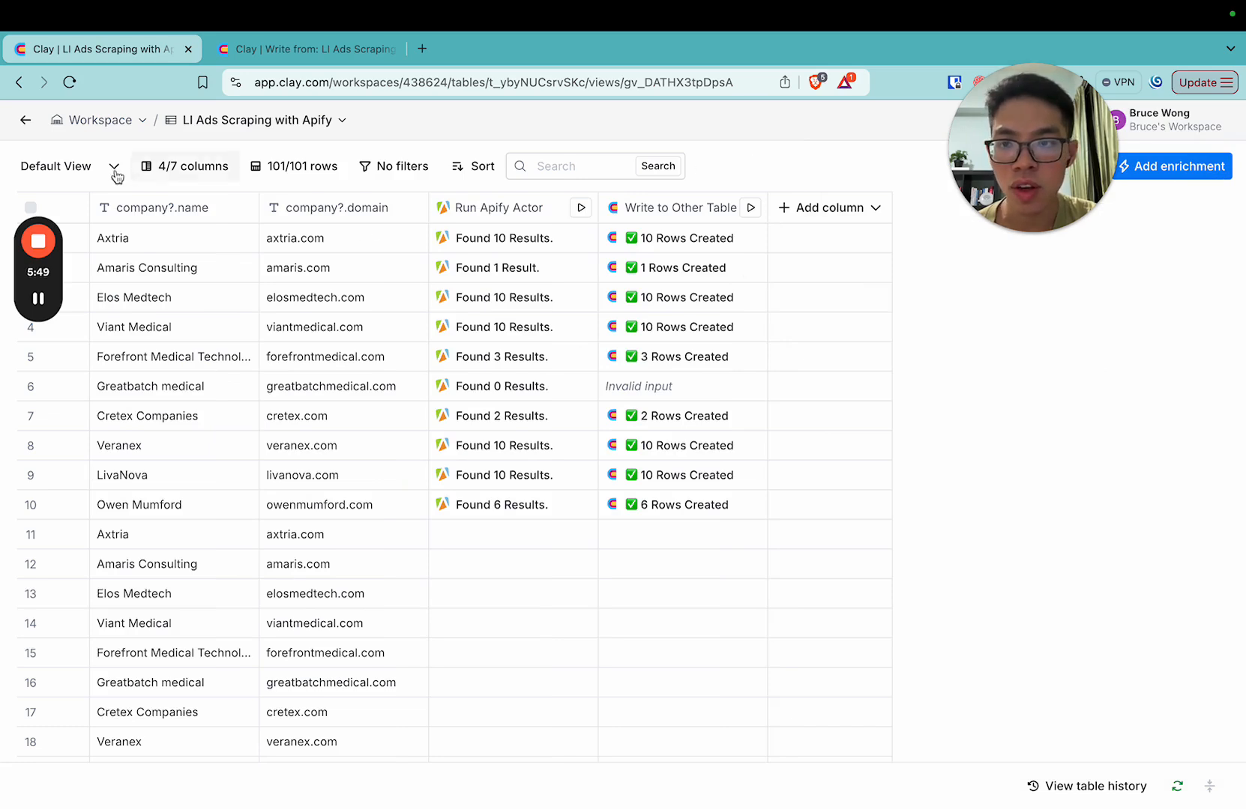
Switch to the Write from: LI Ads Scraping with Apify table, examine the first LivaNova ad on LinkedIn, and return to the source table.
{"action": "left_click", "coordinate": [266, 46]}
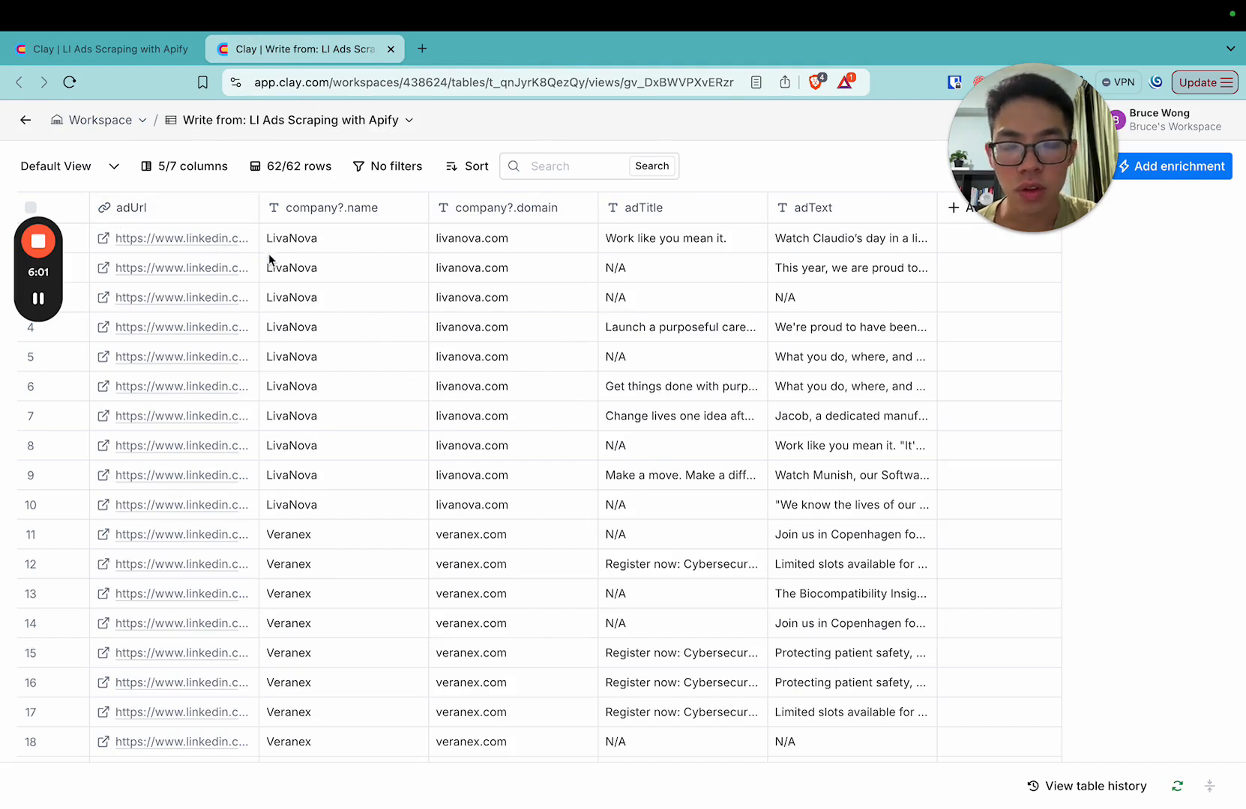
{"action": "left_click", "coordinate": [105, 240]}
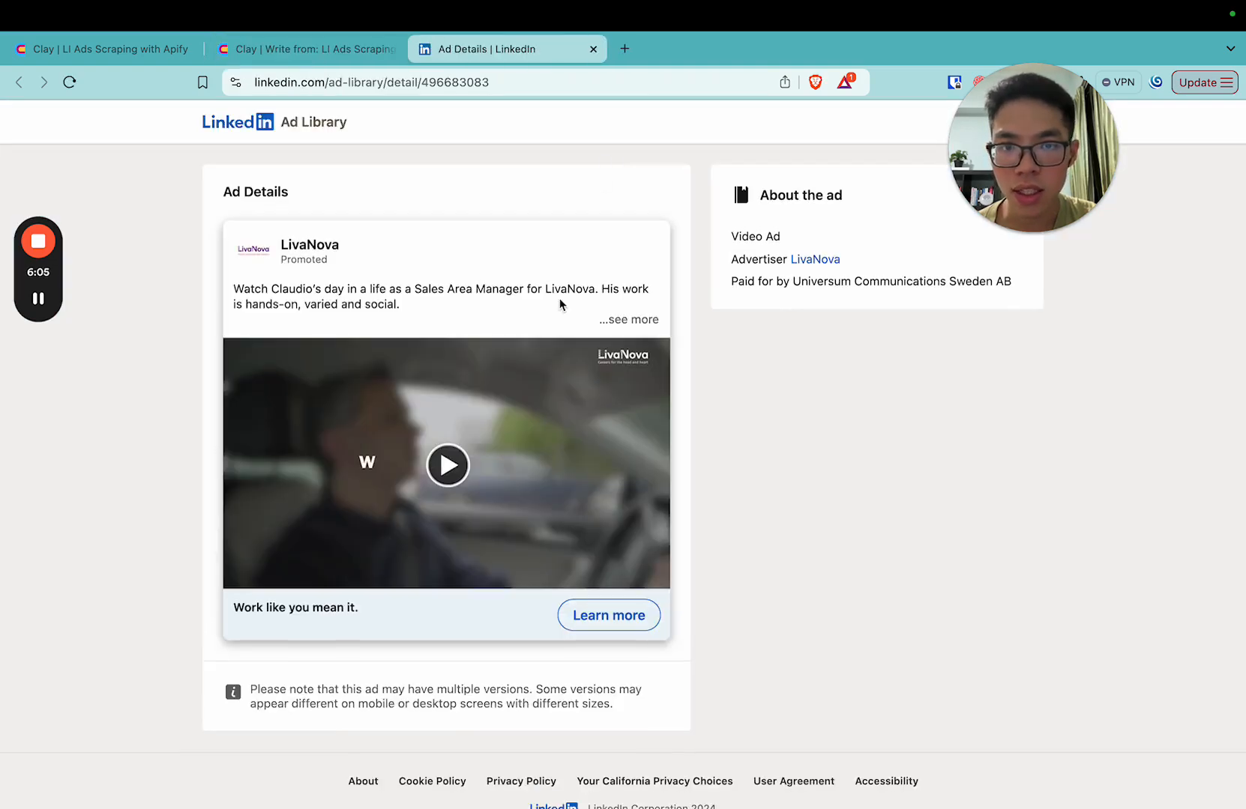
{"action": "scroll", "coordinate": [501, 201], "scroll_direction": "down", "scroll_amount": 1}
{"action": "left_click", "coordinate": [339, 49]}
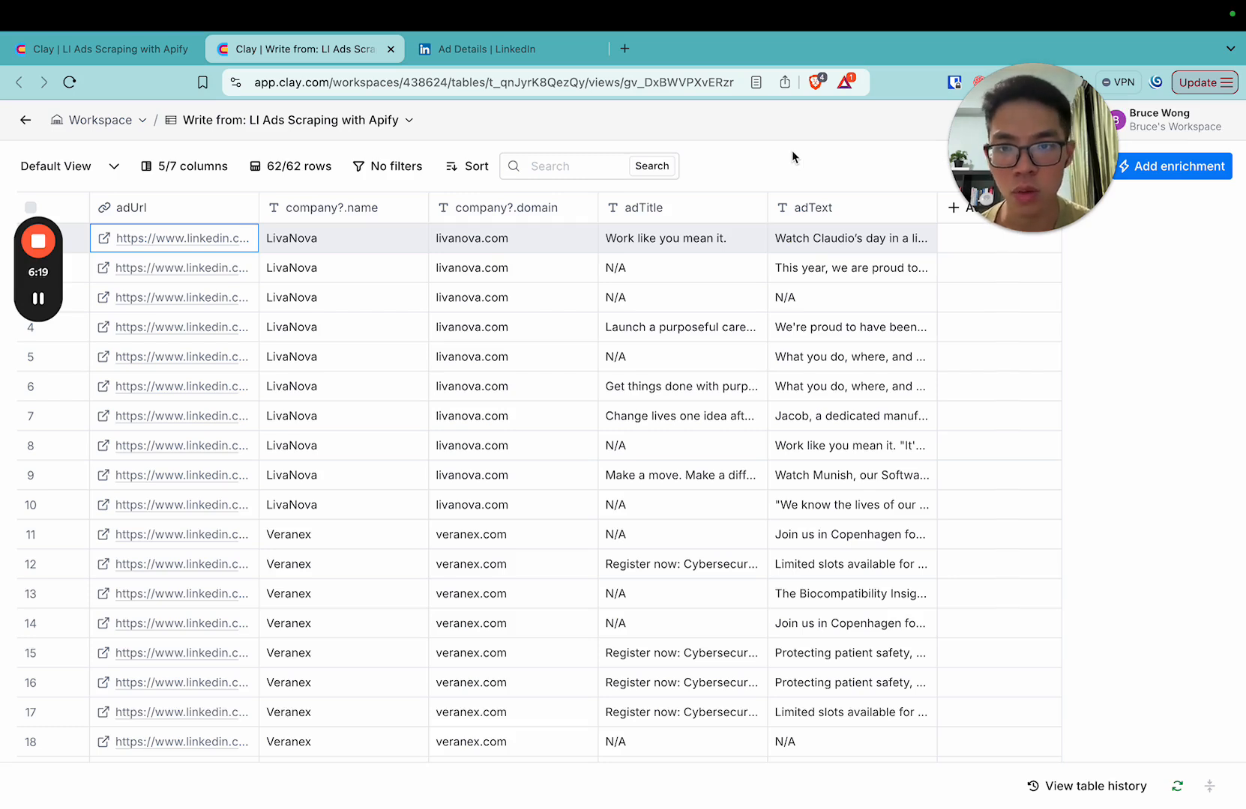
{"action": "left_click", "coordinate": [134, 51]}
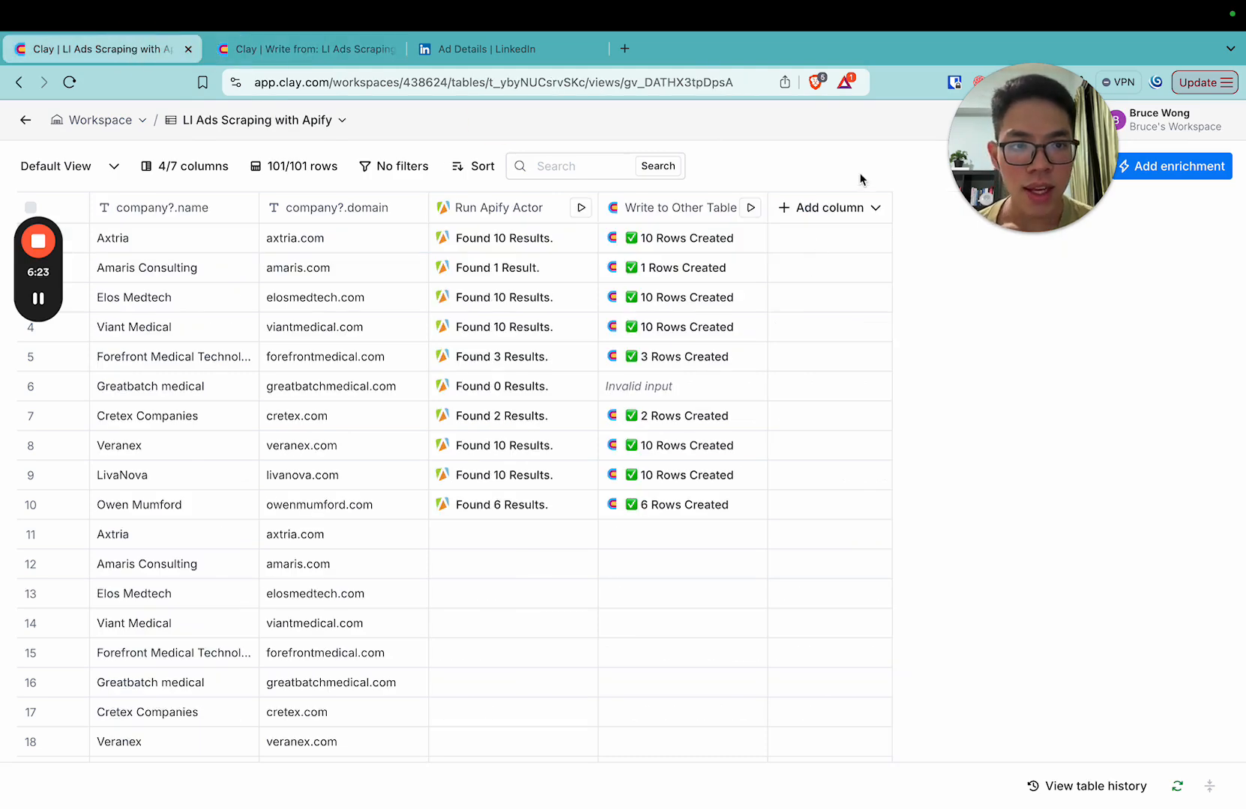